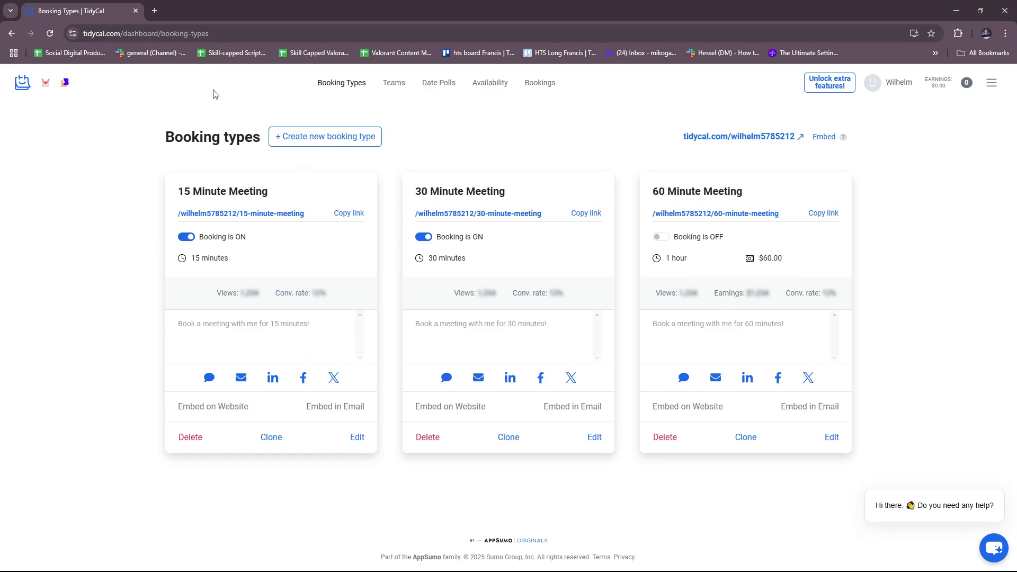
Search Google for 'tidycal' in a new Chrome tab
{"action": "left_click", "coordinate": [154, 10]}
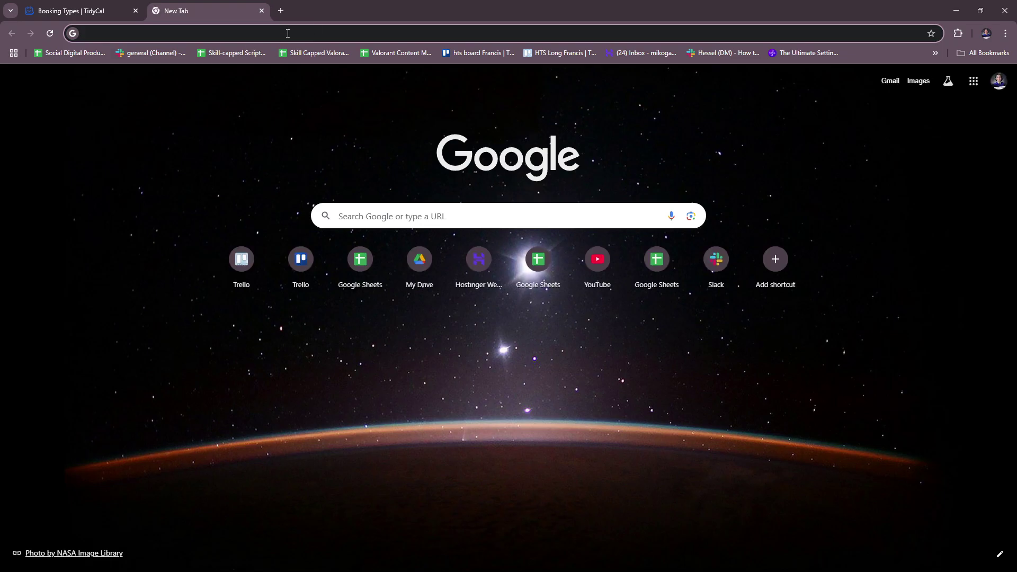
{"action": "type", "text": "tidycal"}
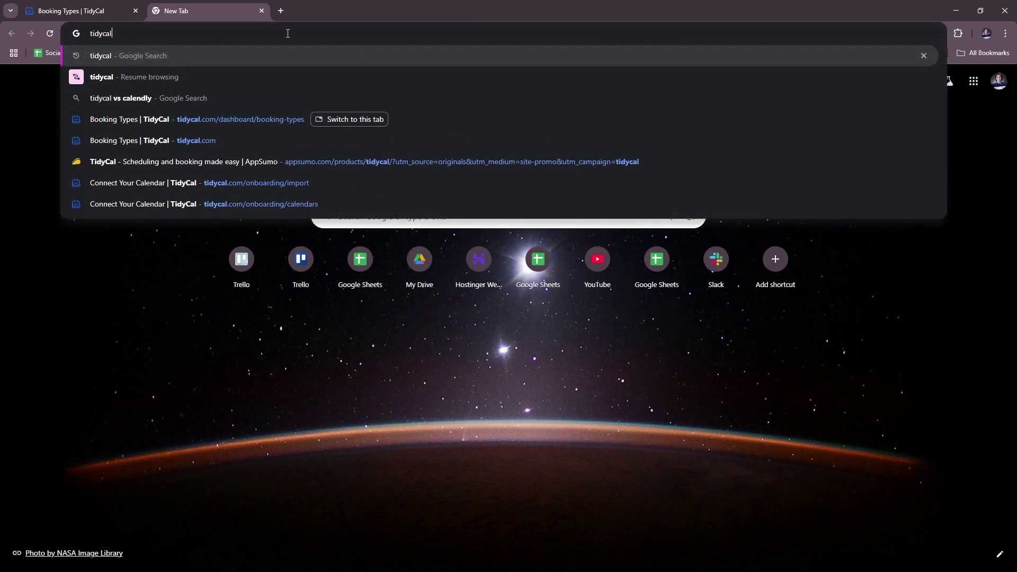
{"action": "key", "text": "Return"}
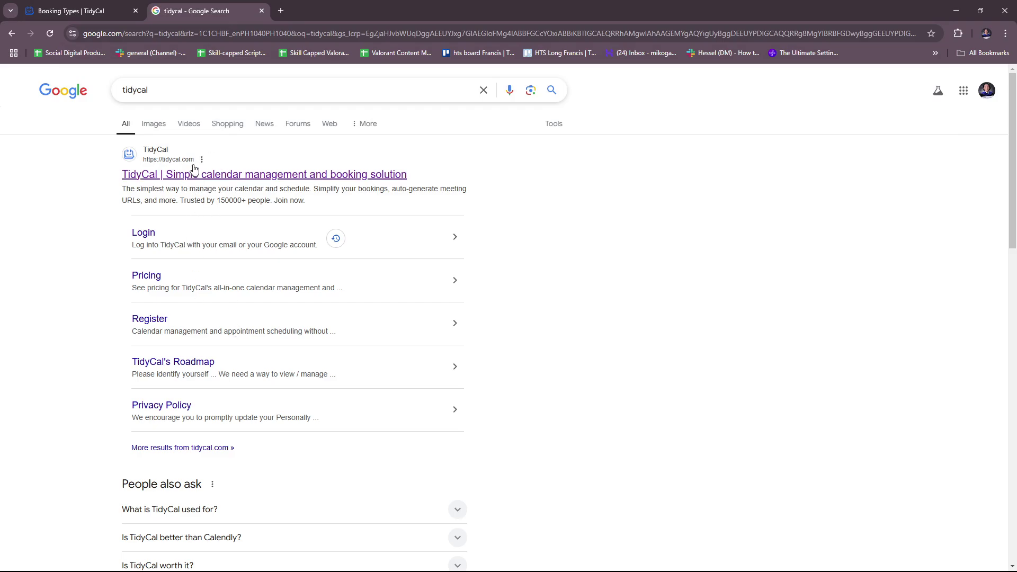
Open the 'TidyCal | Simple calendar management and booking solution' search result
{"action": "left_click", "coordinate": [233, 175]}
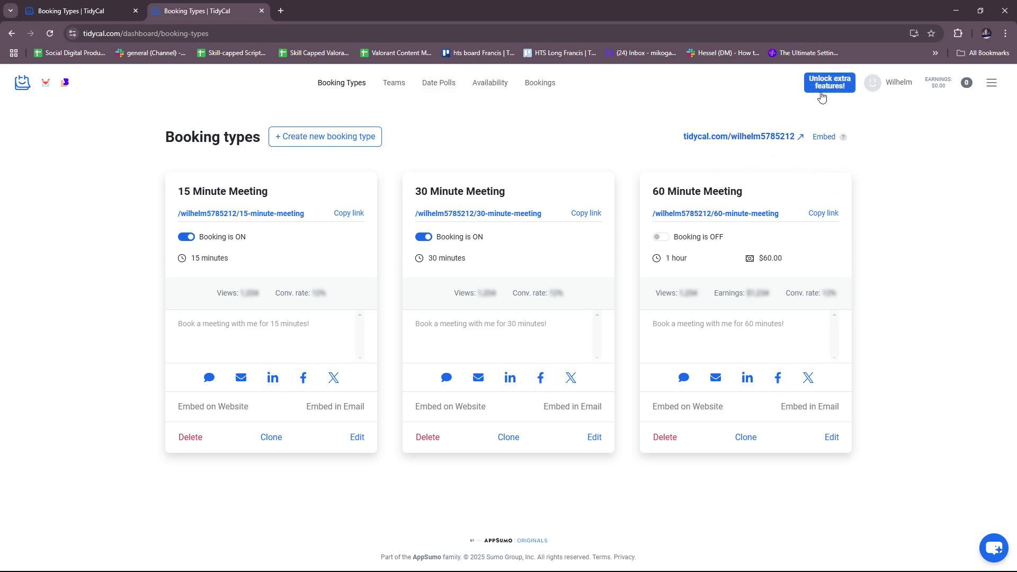
Open the 'Unlock extra features!' AppSumo deal ($39 Individual Plan) and read down to At-a-glance
{"action": "left_click", "coordinate": [829, 84]}
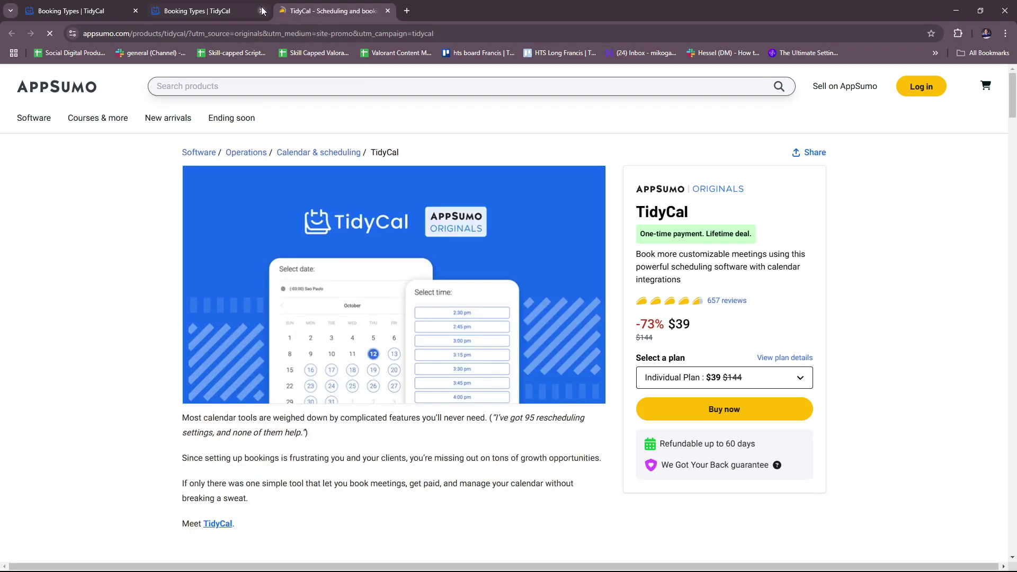
{"action": "scroll", "coordinate": [325, 256], "scroll_direction": "down", "scroll_amount": 1}
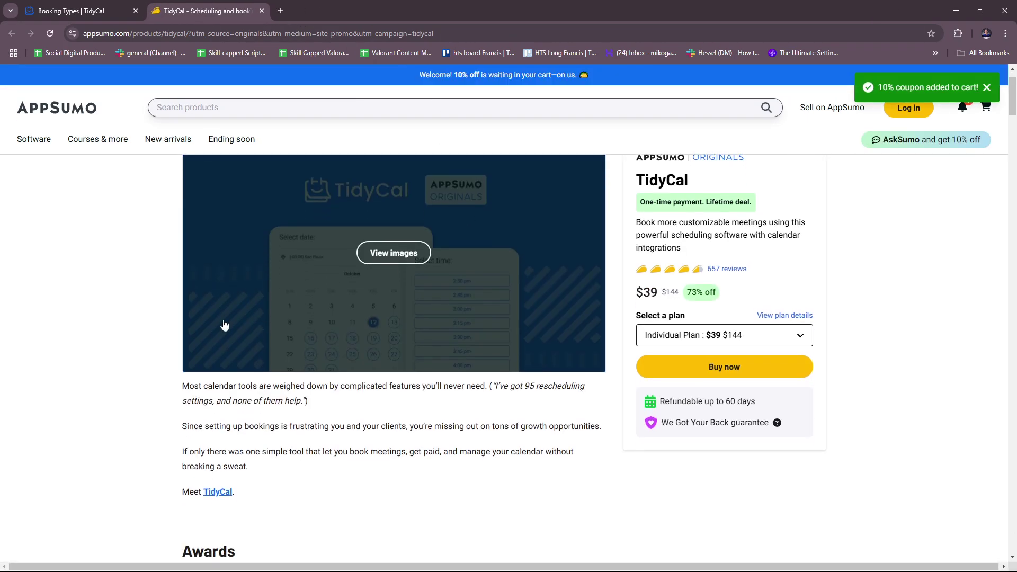
{"action": "scroll", "coordinate": [339, 350], "scroll_direction": "down", "scroll_amount": 2}
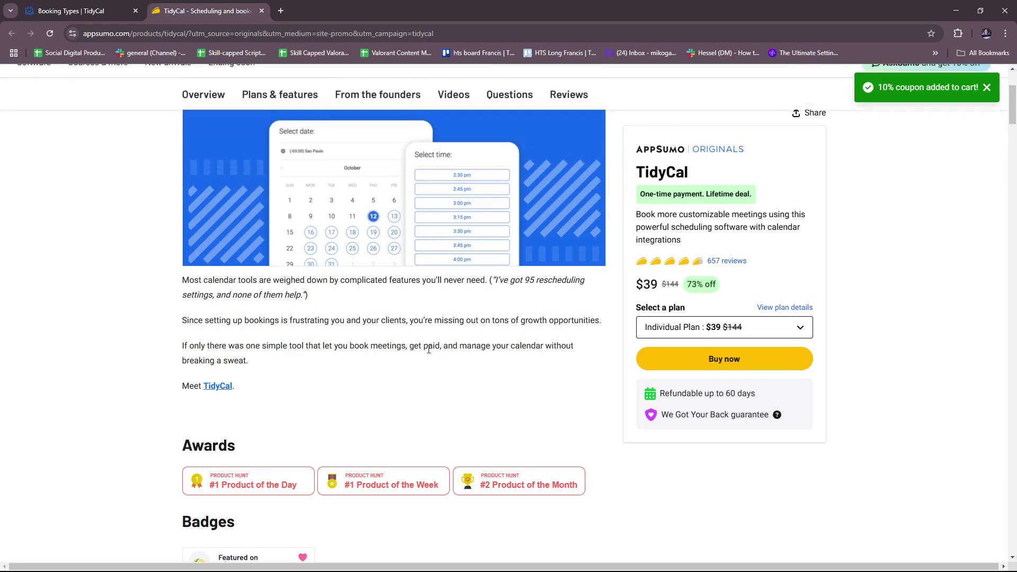
{"action": "scroll", "coordinate": [399, 373], "scroll_direction": "down", "scroll_amount": 1}
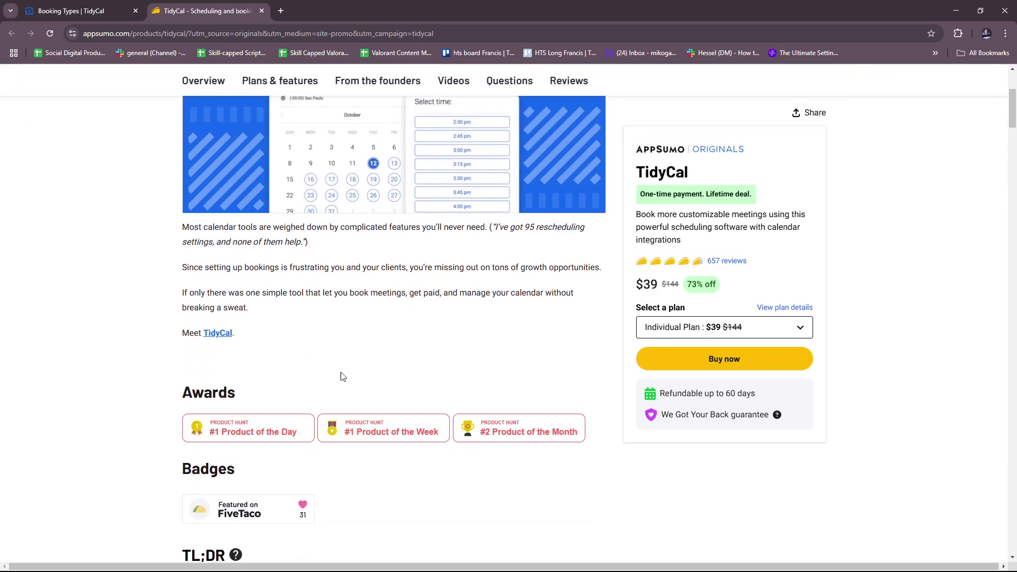
{"action": "scroll", "coordinate": [349, 350], "scroll_direction": "down", "scroll_amount": 8}
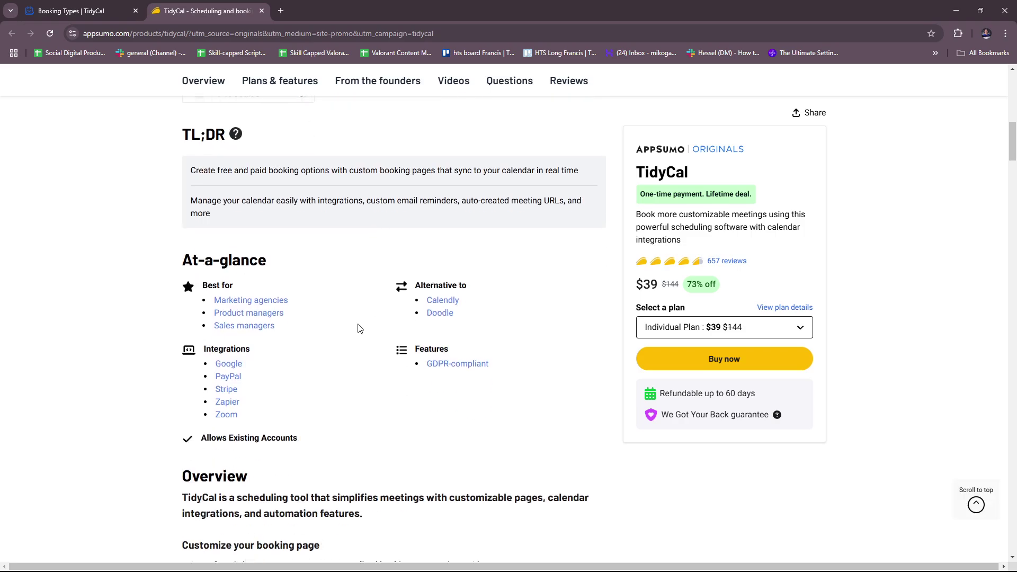
{"action": "scroll", "coordinate": [356, 321], "scroll_direction": "down", "scroll_amount": 1}
{"action": "scroll", "coordinate": [270, 318], "scroll_direction": "down", "scroll_amount": 1}
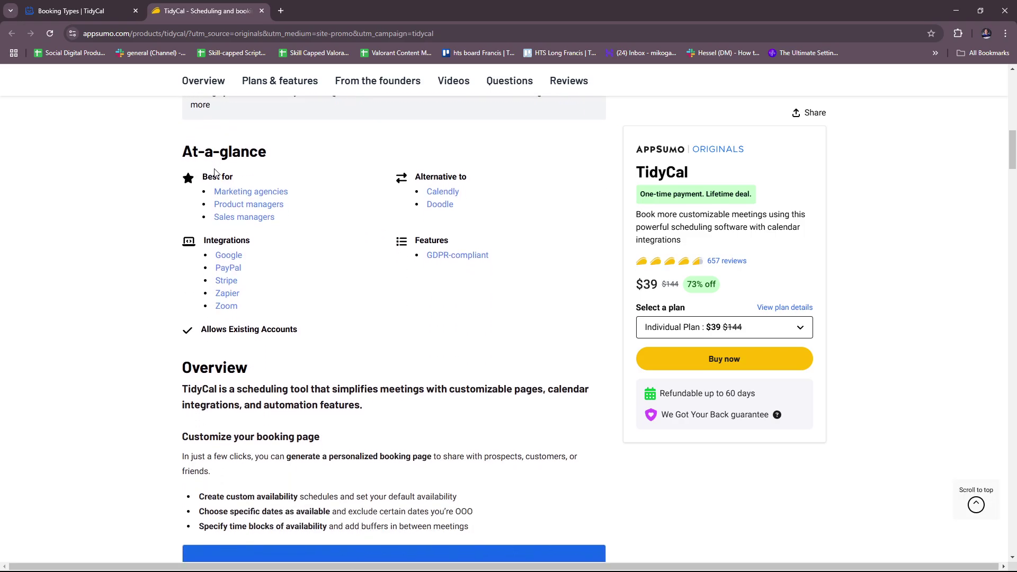
{"action": "scroll", "coordinate": [215, 180], "scroll_direction": "down", "scroll_amount": 1}
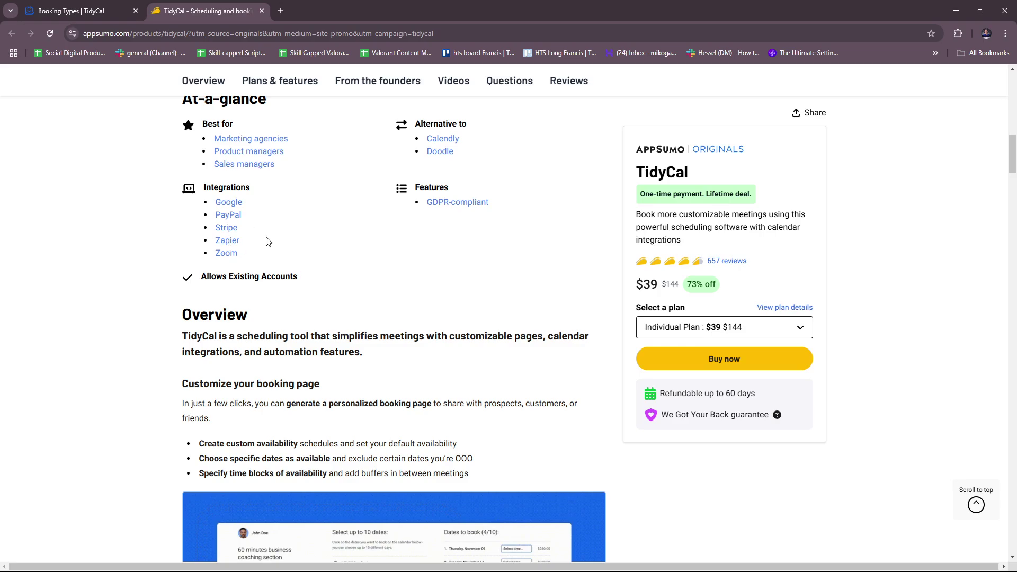
Read past the Overview features to the lifetime-access and 60-day money-back terms
{"action": "scroll", "coordinate": [233, 249], "scroll_direction": "down", "scroll_amount": 2}
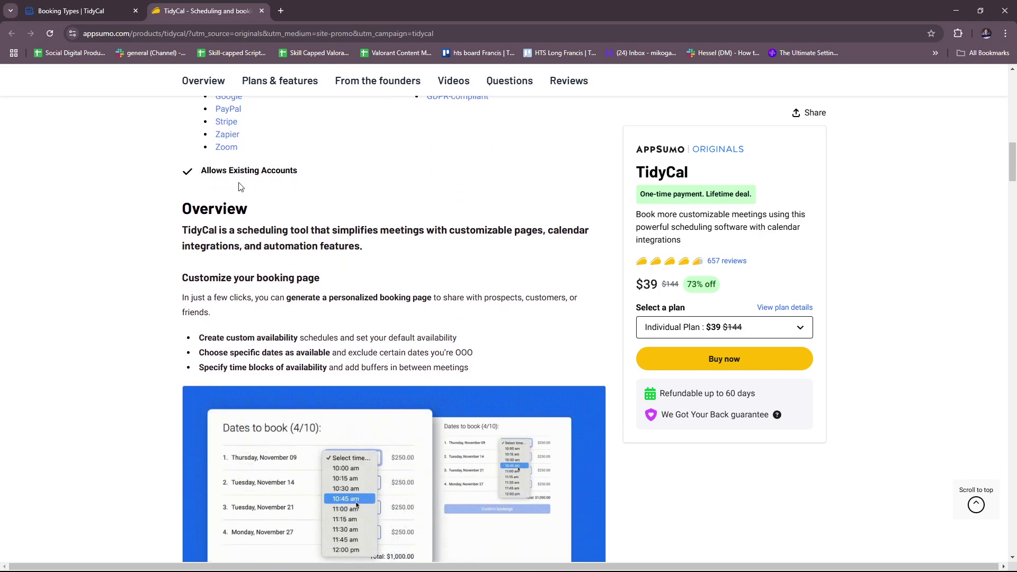
{"action": "scroll", "coordinate": [325, 215], "scroll_direction": "down", "scroll_amount": 1}
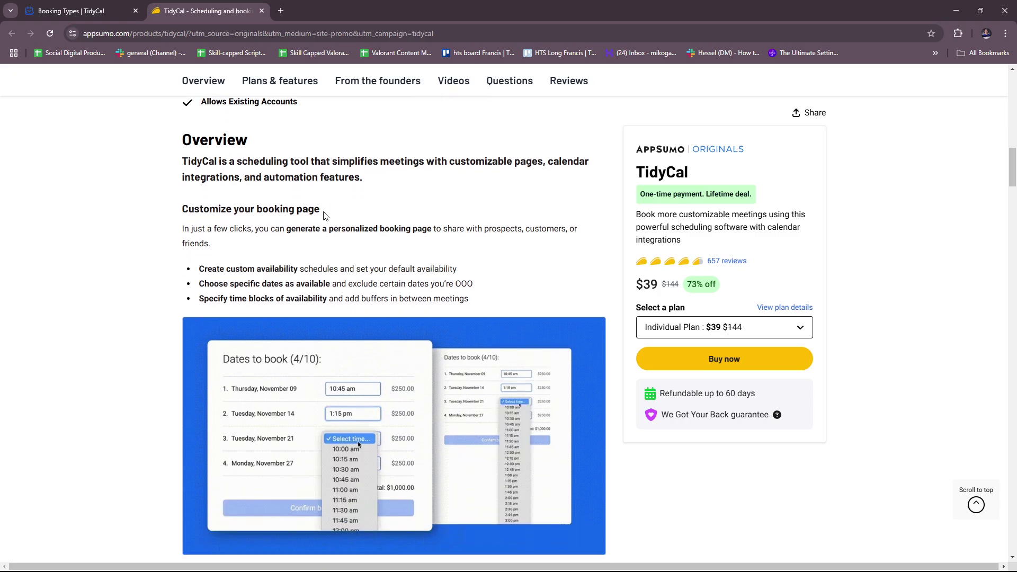
{"action": "scroll", "coordinate": [325, 216], "scroll_direction": "down", "scroll_amount": 1}
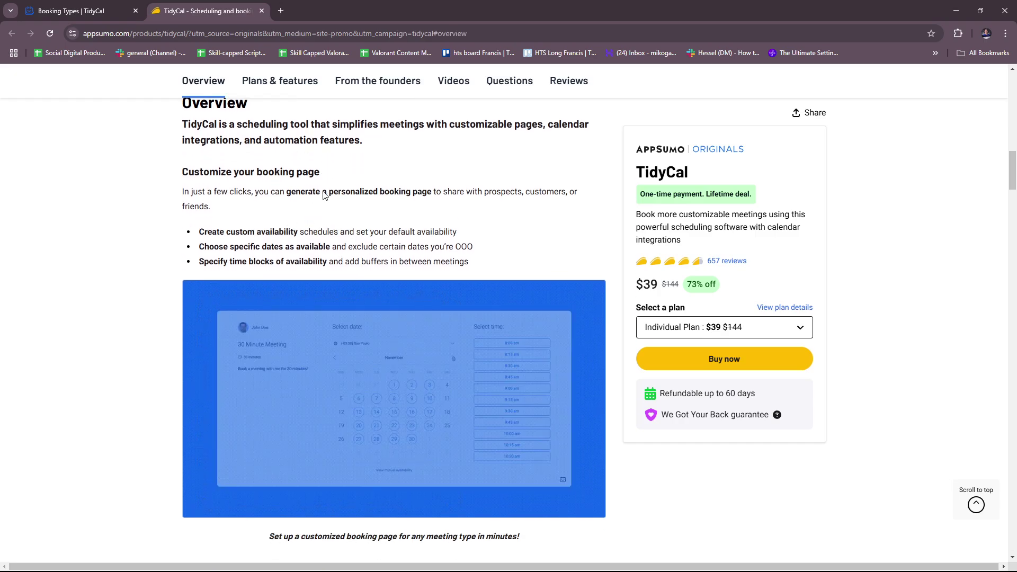
{"action": "scroll", "coordinate": [264, 138], "scroll_direction": "down", "scroll_amount": 1}
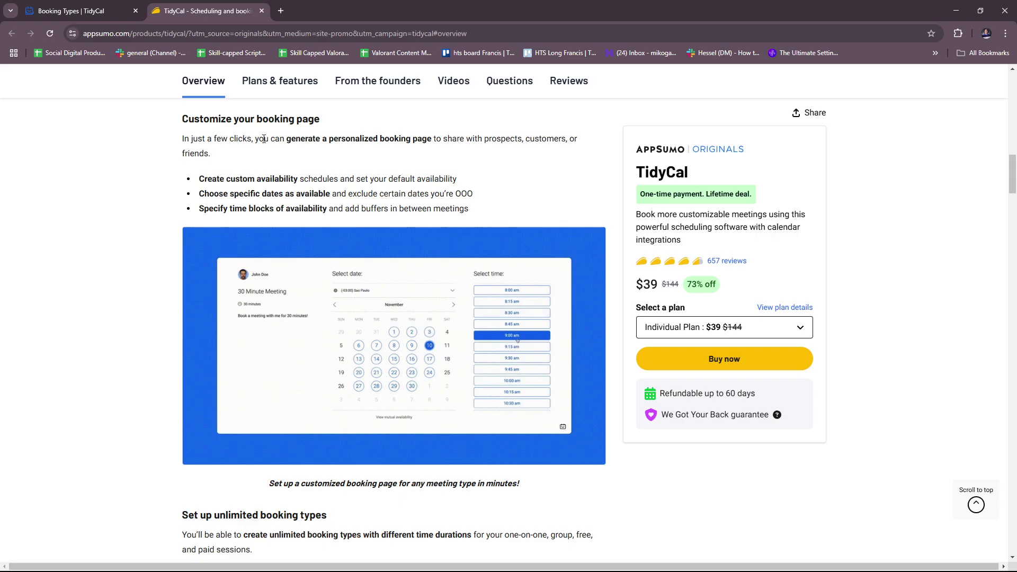
{"action": "scroll", "coordinate": [356, 178], "scroll_direction": "down", "scroll_amount": 1}
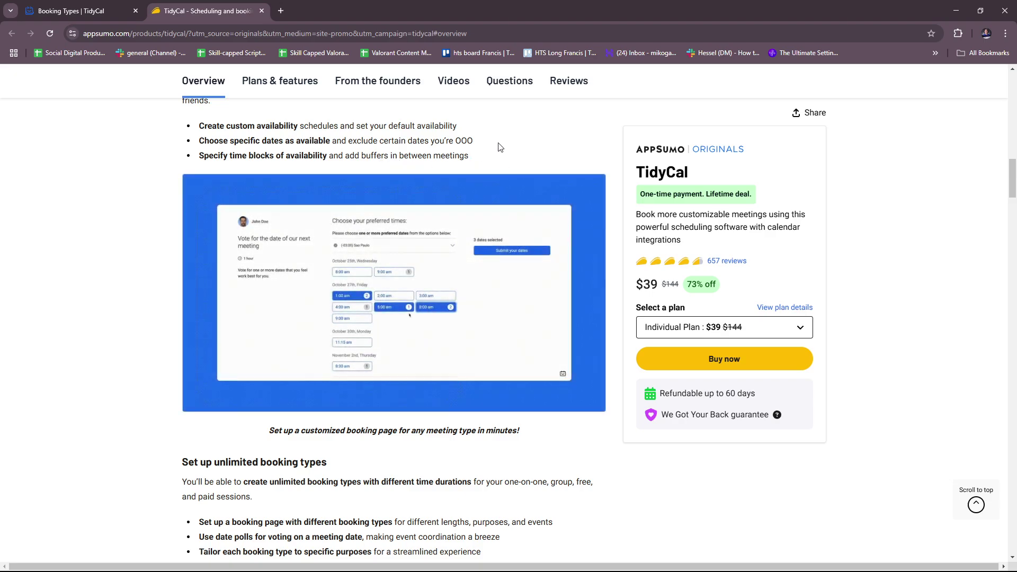
{"action": "scroll", "coordinate": [498, 147], "scroll_direction": "down", "scroll_amount": 5}
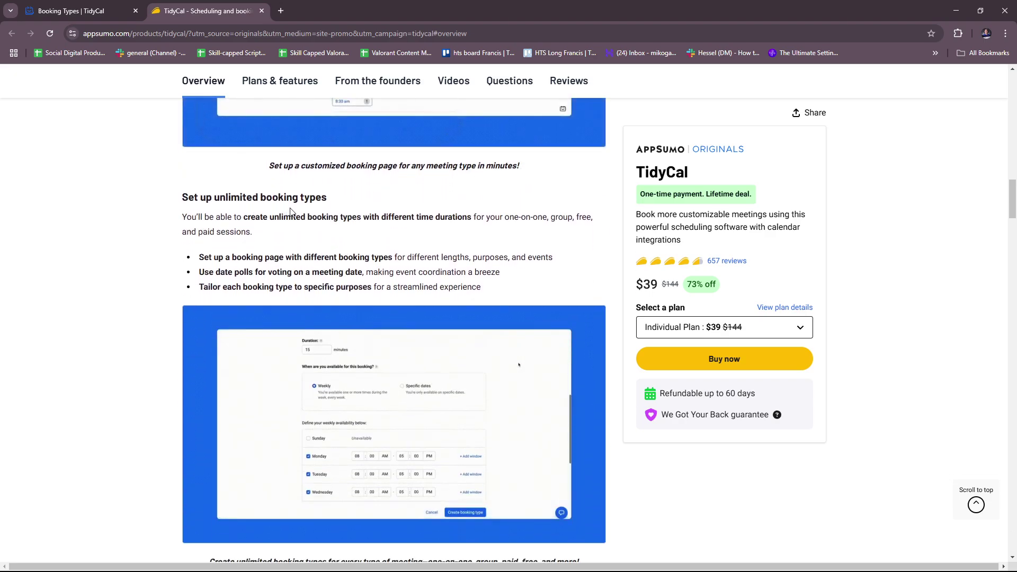
{"action": "scroll", "coordinate": [344, 196], "scroll_direction": "down", "scroll_amount": 2}
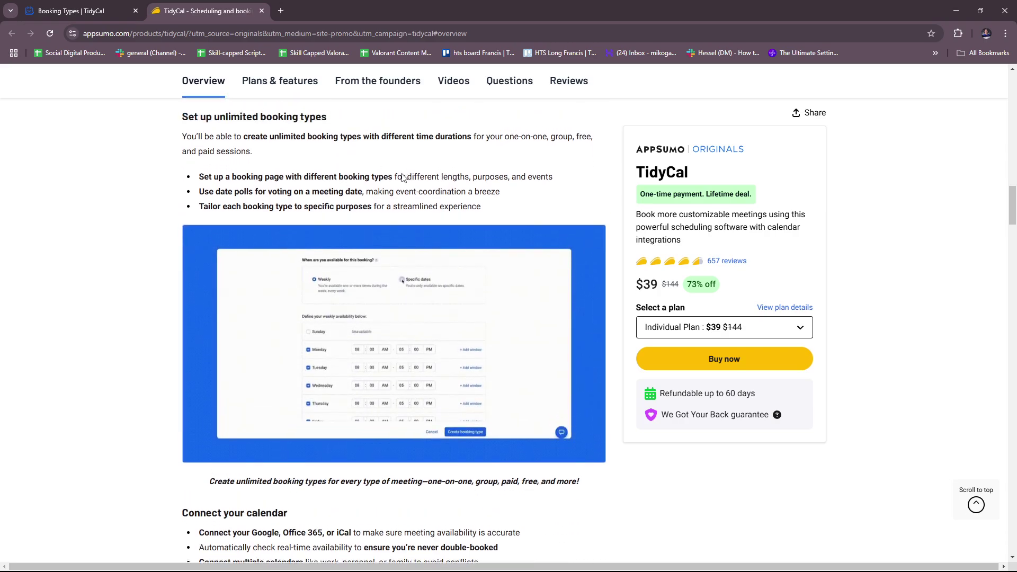
{"action": "scroll", "coordinate": [402, 177], "scroll_direction": "down", "scroll_amount": 4}
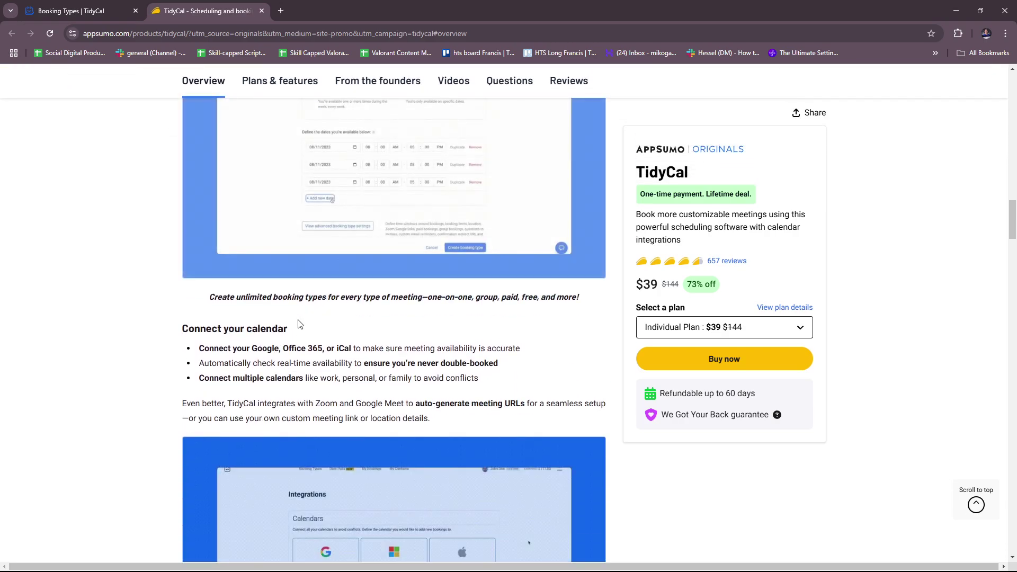
{"action": "scroll", "coordinate": [286, 307], "scroll_direction": "down", "scroll_amount": 1}
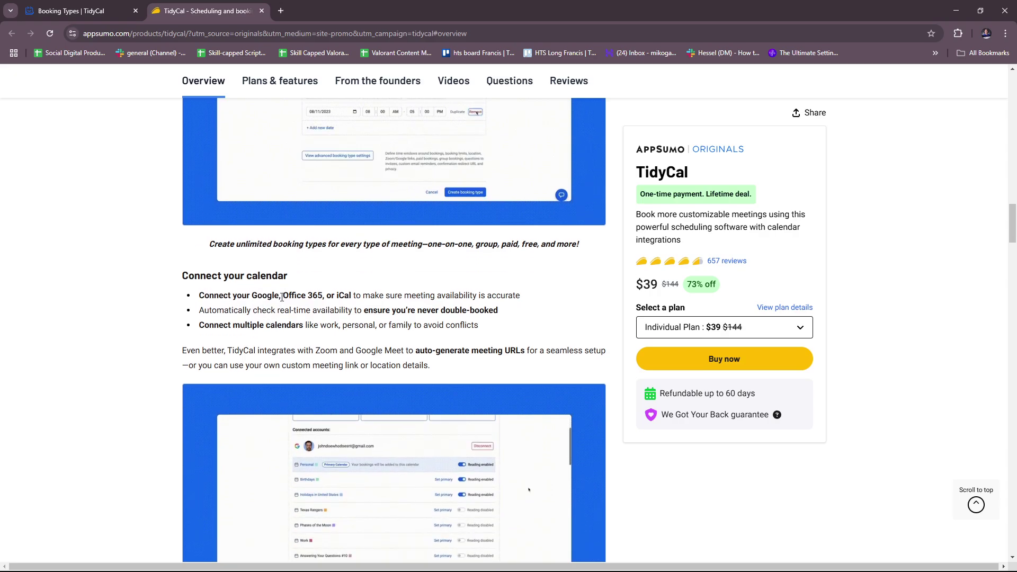
{"action": "scroll", "coordinate": [281, 297], "scroll_direction": "down", "scroll_amount": 1}
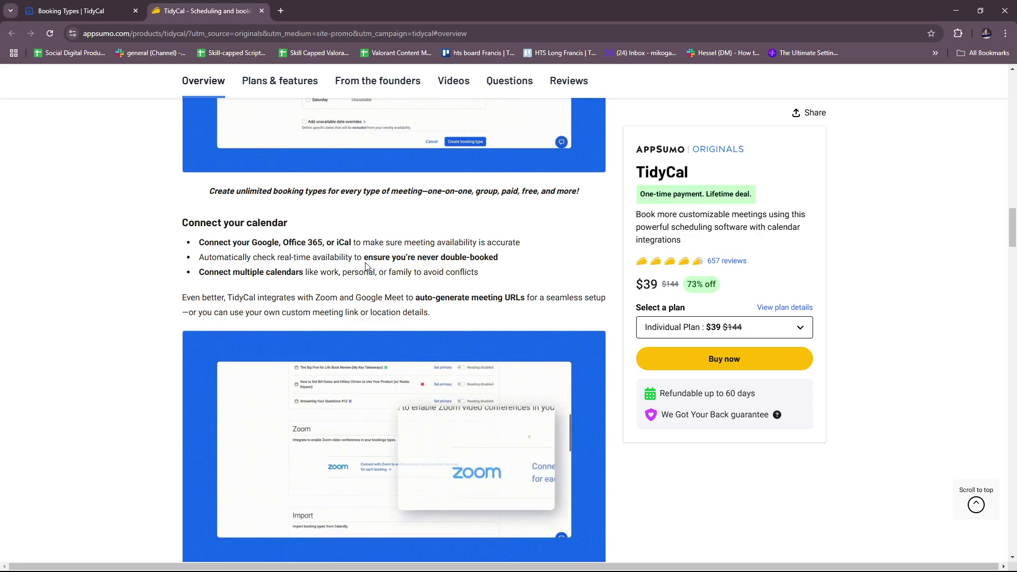
{"action": "scroll", "coordinate": [450, 244], "scroll_direction": "down", "scroll_amount": 1}
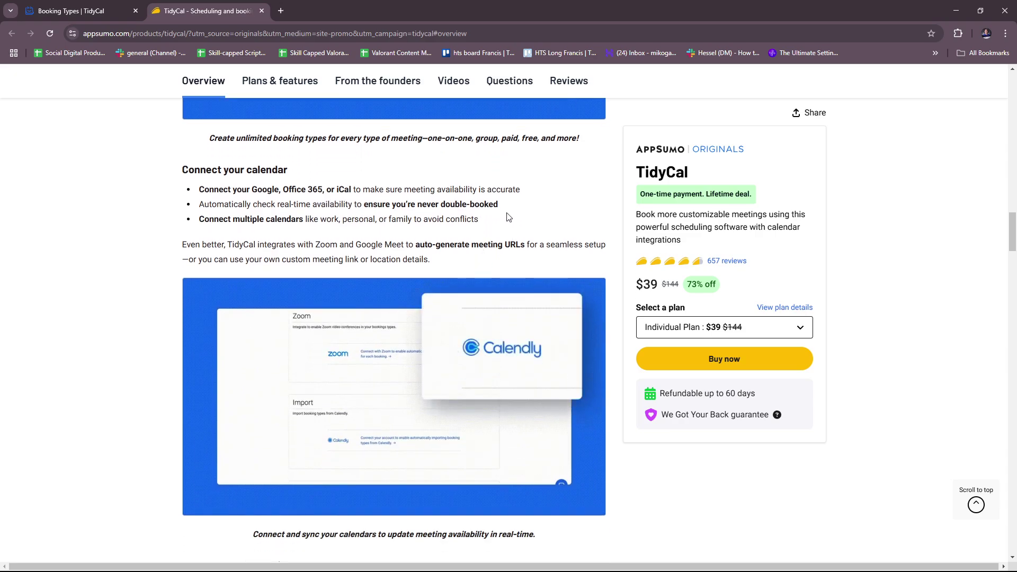
{"action": "scroll", "coordinate": [508, 217], "scroll_direction": "down", "scroll_amount": 1}
{"action": "scroll", "coordinate": [262, 179], "scroll_direction": "down", "scroll_amount": 1}
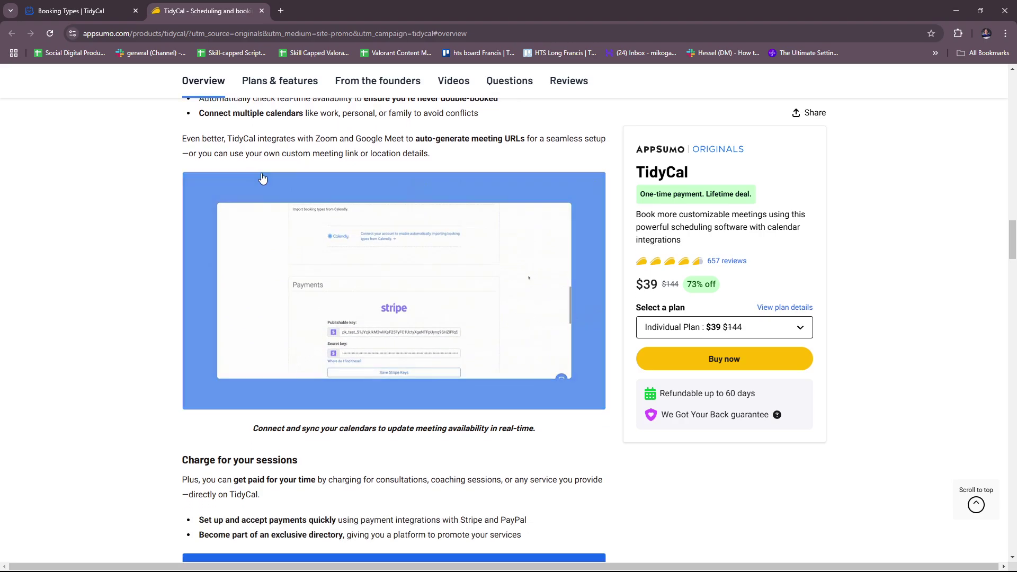
{"action": "scroll", "coordinate": [433, 324], "scroll_direction": "down", "scroll_amount": 2}
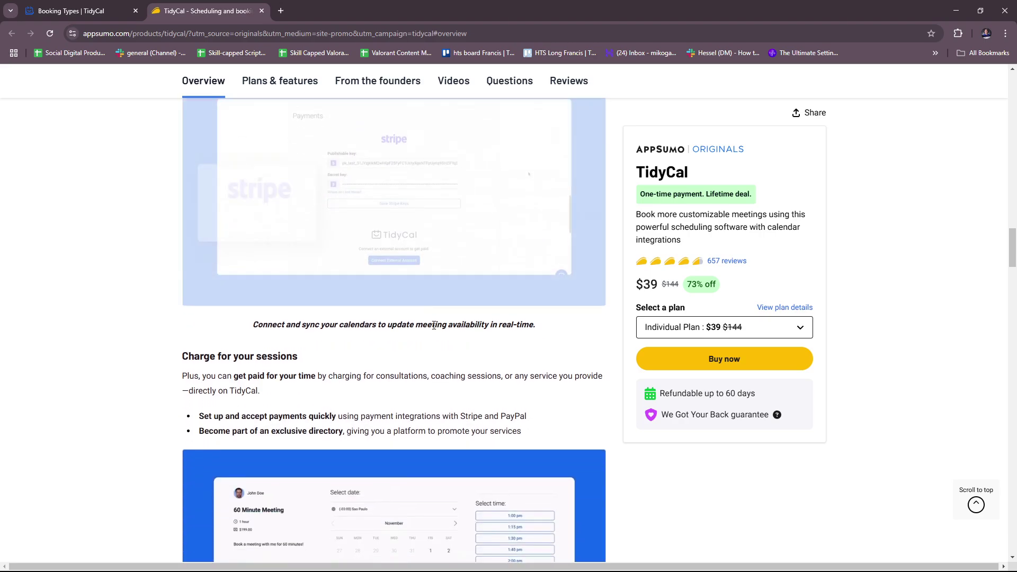
{"action": "scroll", "coordinate": [433, 325], "scroll_direction": "down", "scroll_amount": 2}
{"action": "scroll", "coordinate": [324, 257], "scroll_direction": "down", "scroll_amount": 1}
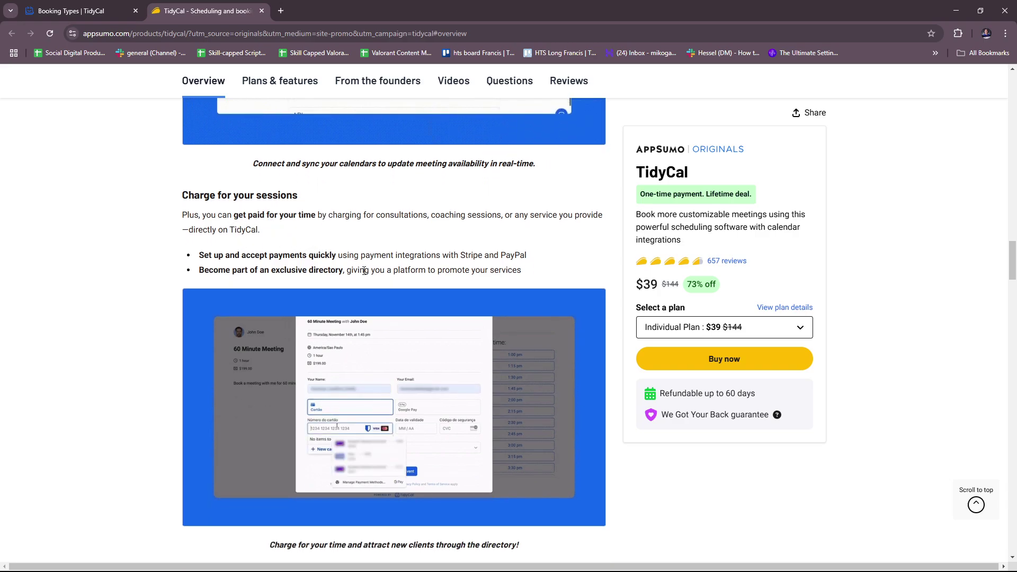
{"action": "scroll", "coordinate": [418, 267], "scroll_direction": "down", "scroll_amount": 1}
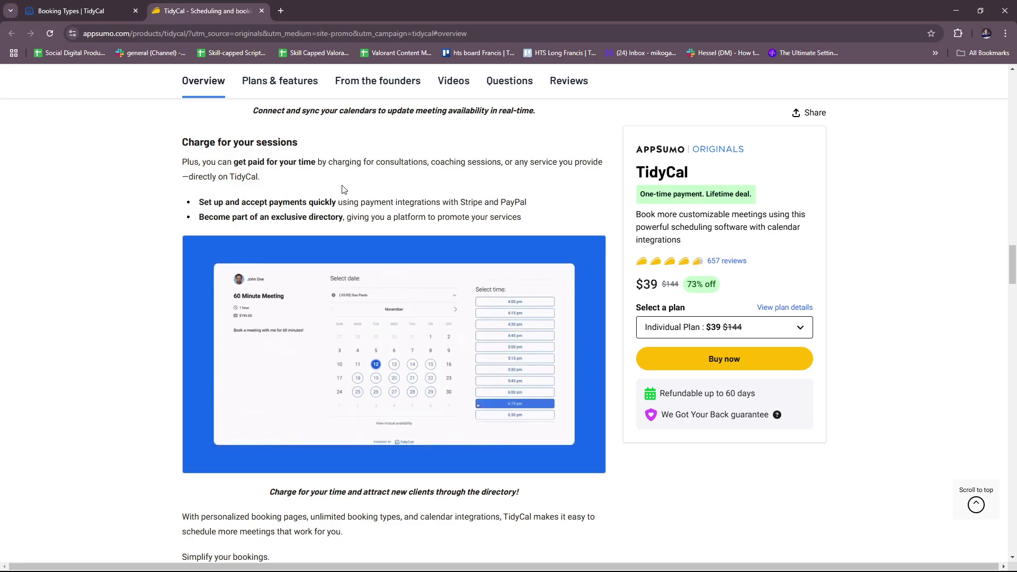
{"action": "scroll", "coordinate": [223, 151], "scroll_direction": "down", "scroll_amount": 1}
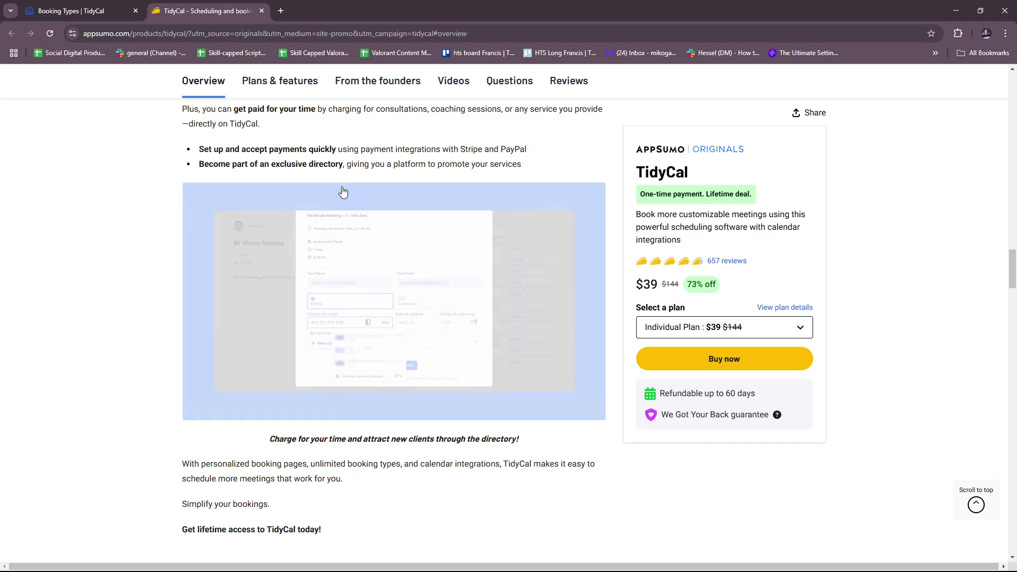
{"action": "scroll", "coordinate": [466, 269], "scroll_direction": "down", "scroll_amount": 4}
{"action": "scroll", "coordinate": [397, 273], "scroll_direction": "down", "scroll_amount": 4}
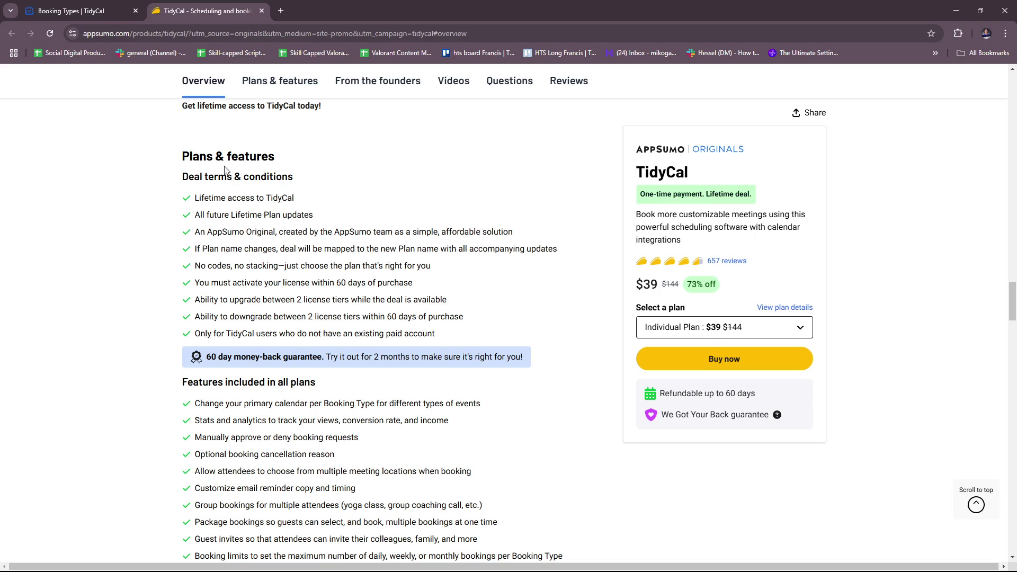
{"action": "scroll", "coordinate": [249, 180], "scroll_direction": "down", "scroll_amount": 2}
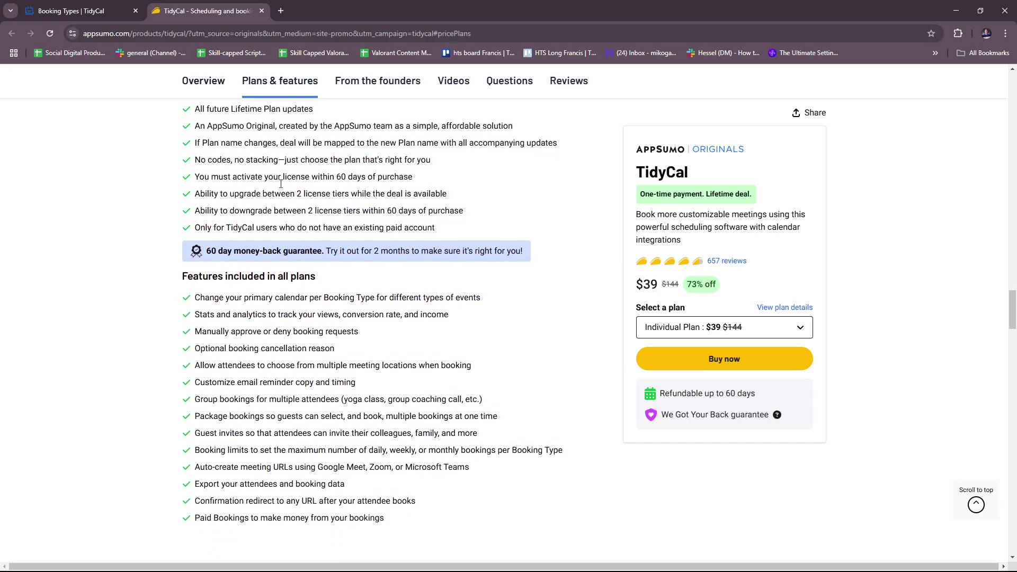
{"action": "scroll", "coordinate": [292, 217], "scroll_direction": "down", "scroll_amount": 1}
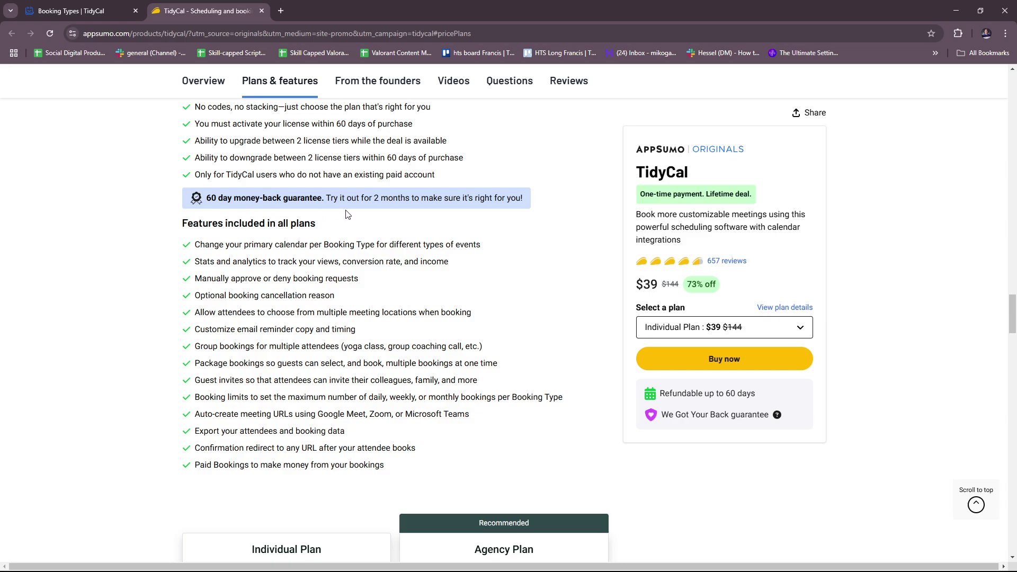
{"action": "scroll", "coordinate": [403, 233], "scroll_direction": "down", "scroll_amount": 6}
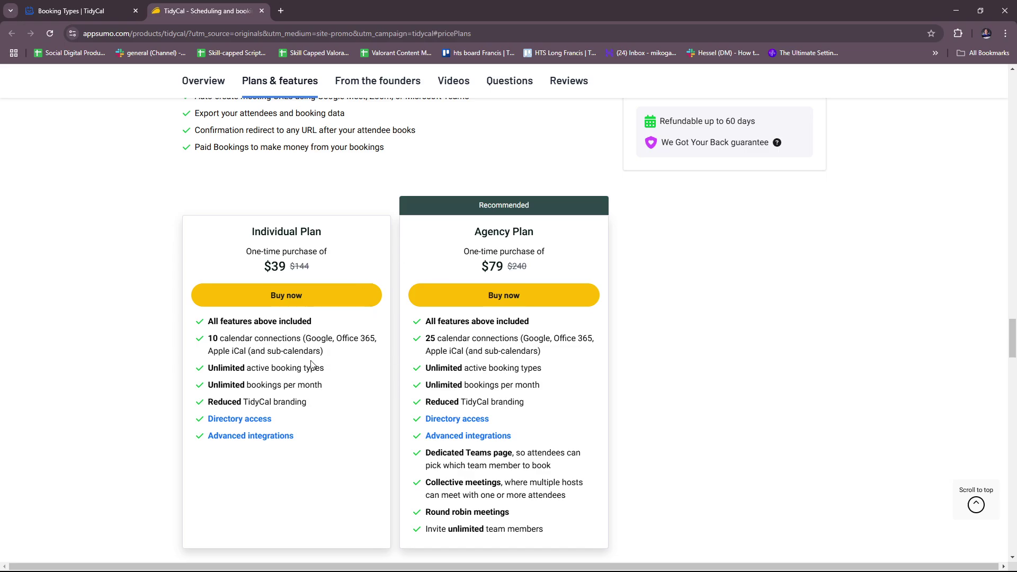
{"action": "scroll", "coordinate": [480, 214], "scroll_direction": "down", "scroll_amount": 2}
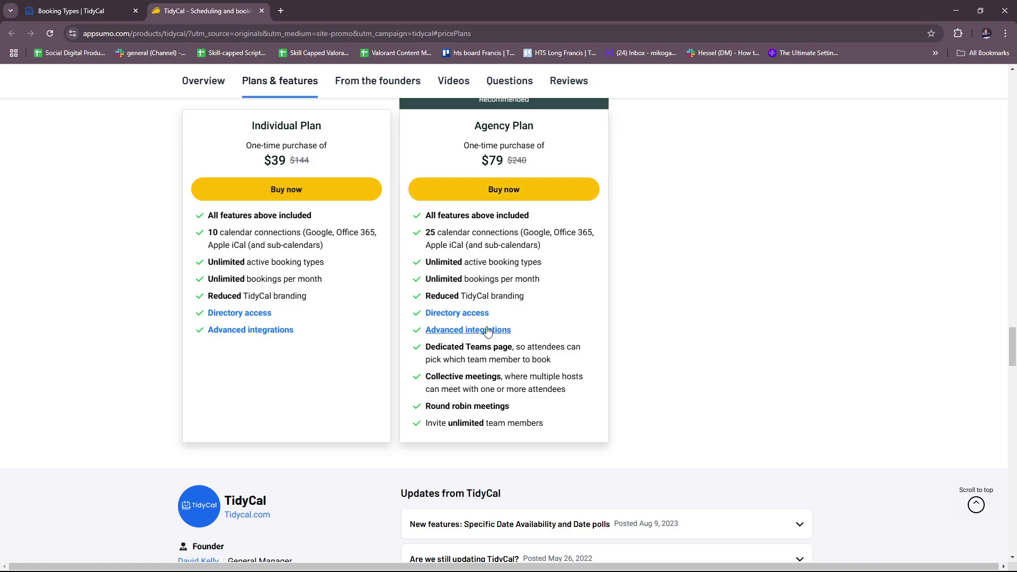
{"action": "scroll", "coordinate": [516, 355], "scroll_direction": "down", "scroll_amount": 2}
{"action": "scroll", "coordinate": [509, 355], "scroll_direction": "up", "scroll_amount": 8}
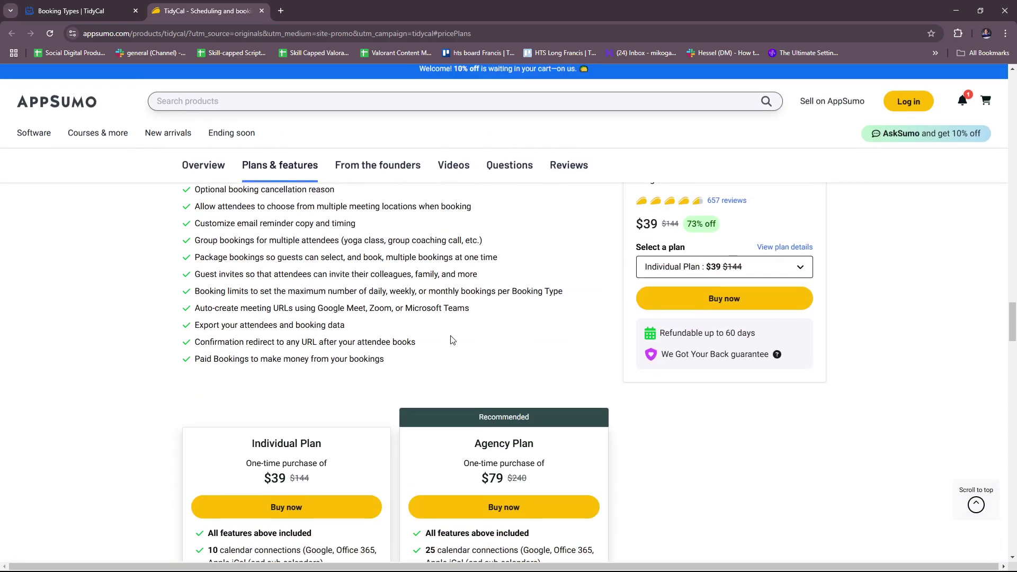
{"action": "scroll", "coordinate": [1014, 320], "scroll_direction": "down", "scroll_amount": 4}
{"action": "scroll", "coordinate": [884, 276], "scroll_direction": "up", "scroll_amount": 15}
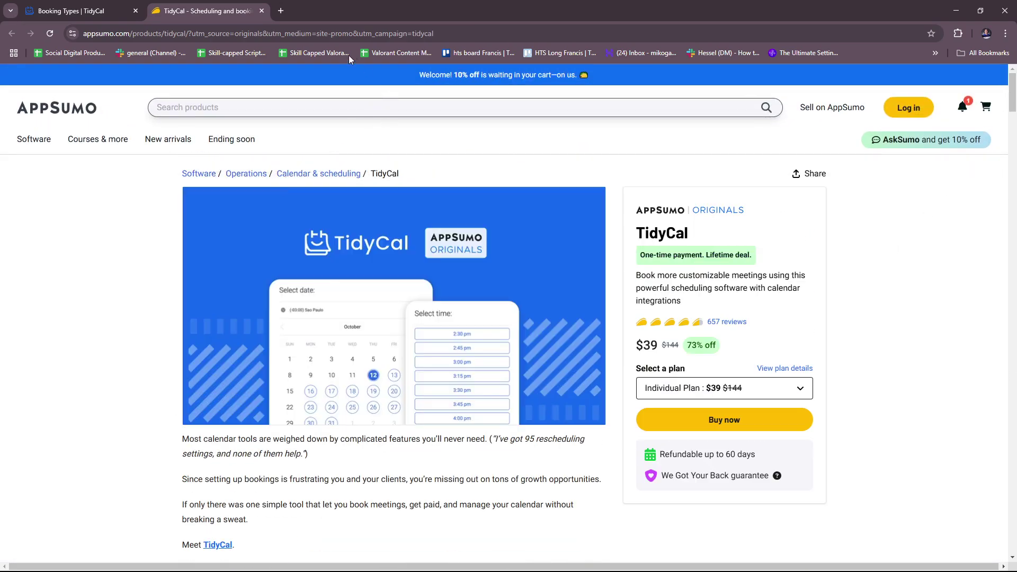
Close the AppSumo tab to get back to TidyCal's Booking types dashboard
{"action": "left_click", "coordinate": [262, 11]}
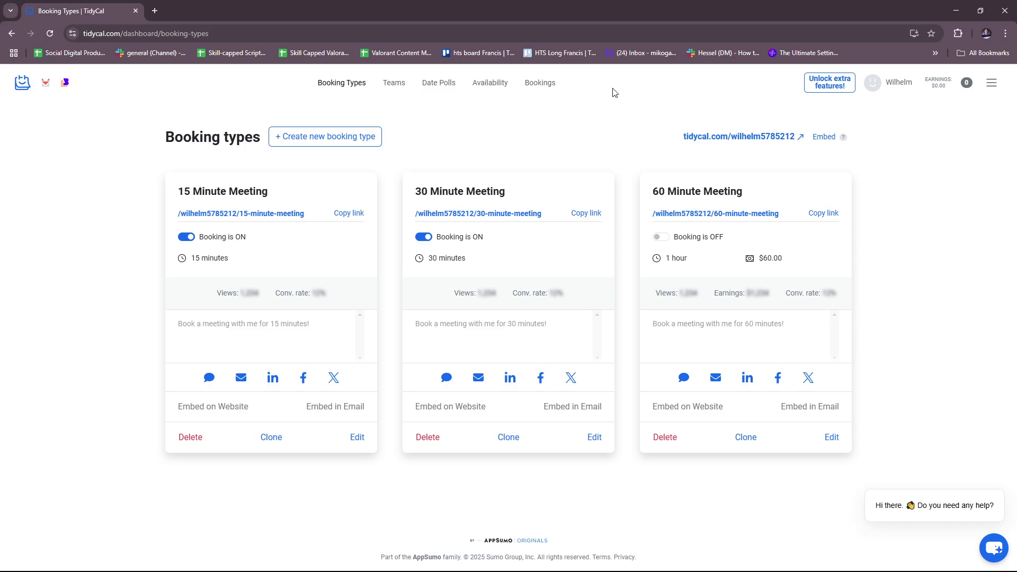
{"action": "mouse_move", "coordinate": [938, 87]}
Open the 15 Minute Meeting editor and review its title, URL and description
{"action": "left_click", "coordinate": [357, 441]}
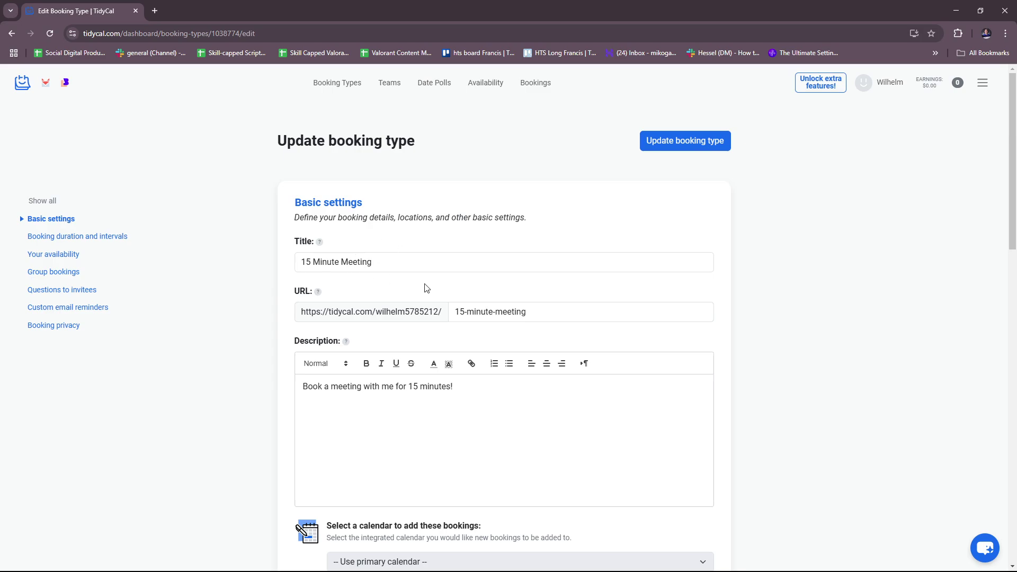
{"action": "scroll", "coordinate": [427, 288], "scroll_direction": "down", "scroll_amount": 1}
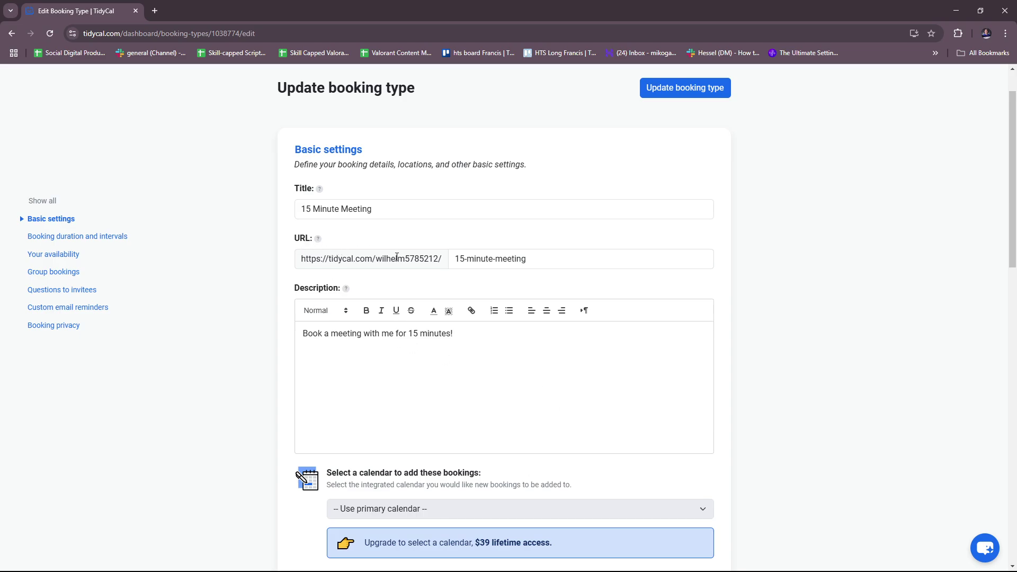
{"action": "scroll", "coordinate": [327, 216], "scroll_direction": "down", "scroll_amount": 2}
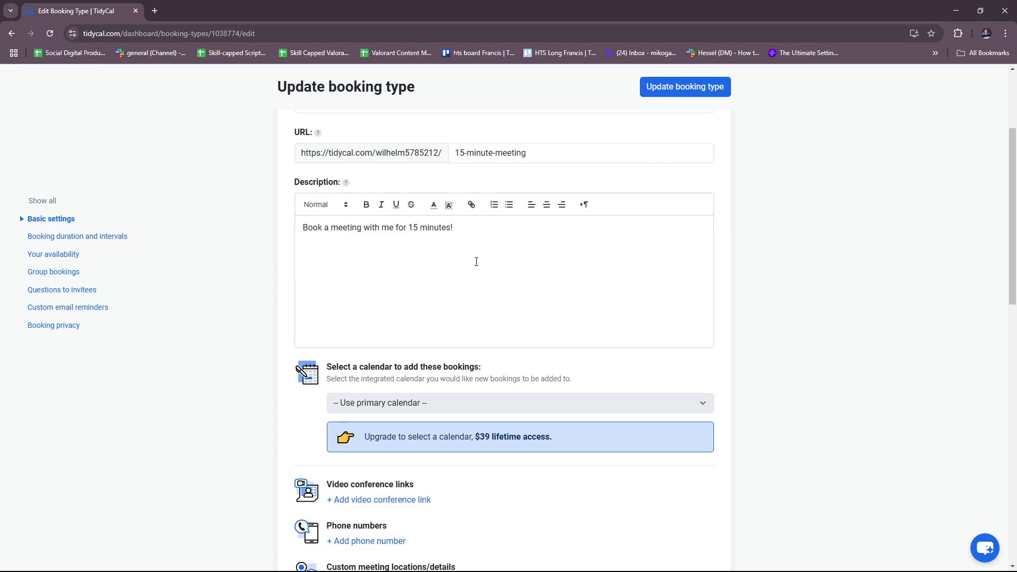
{"action": "scroll", "coordinate": [371, 254], "scroll_direction": "down", "scroll_amount": 2}
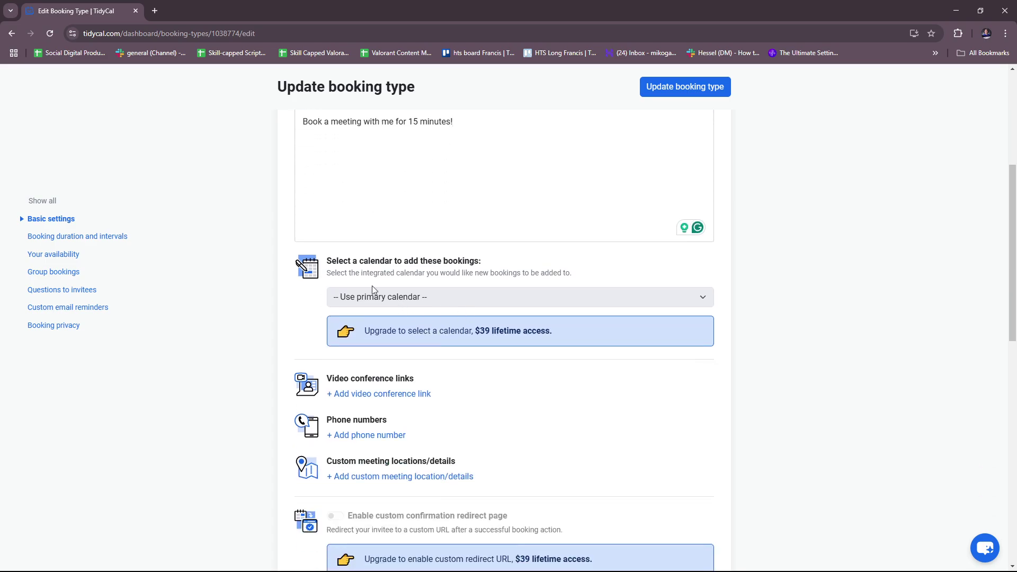
{"action": "scroll", "coordinate": [429, 273], "scroll_direction": "down", "scroll_amount": 1}
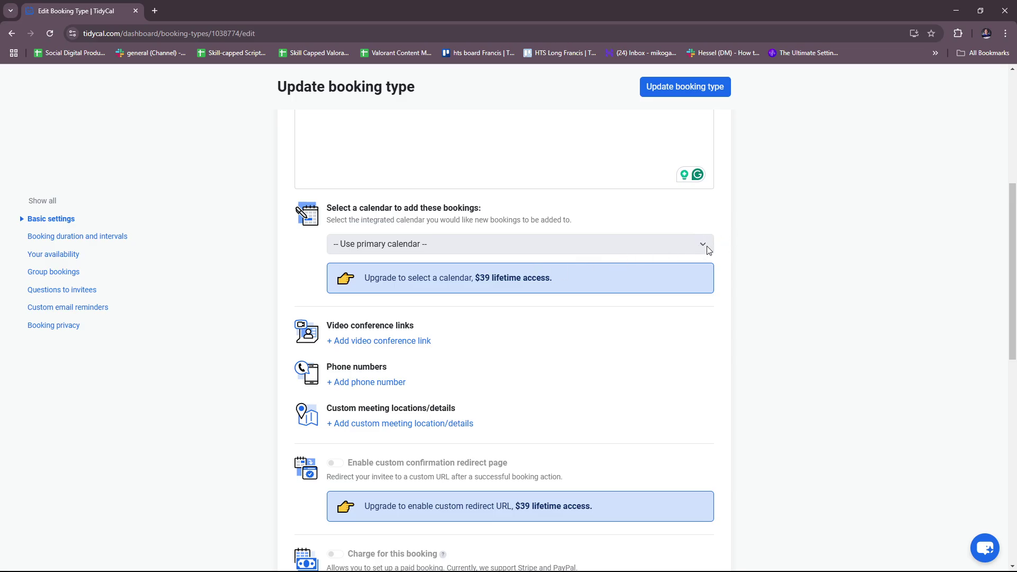
{"action": "scroll", "coordinate": [712, 254], "scroll_direction": "down", "scroll_amount": 1}
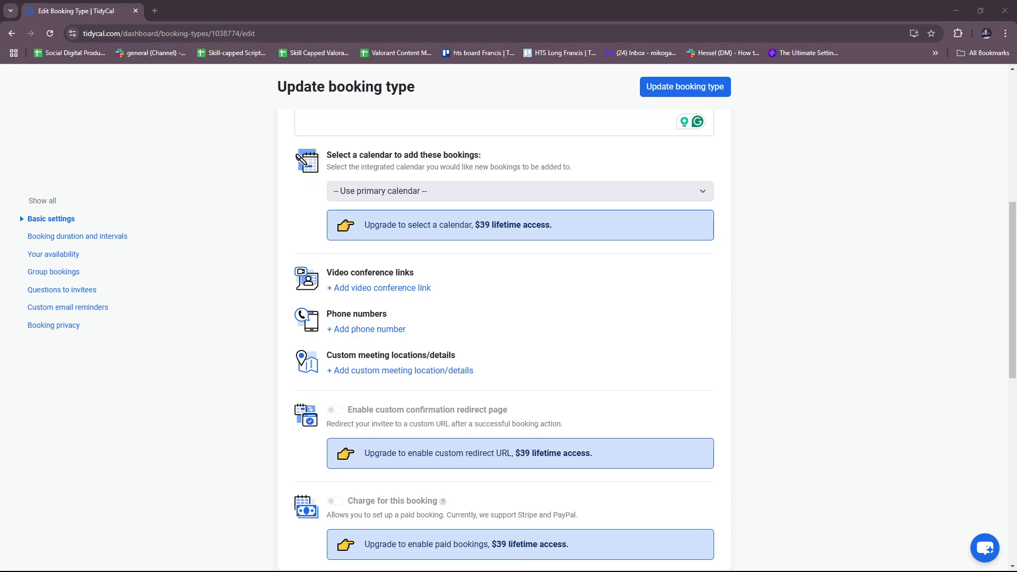
Review the remaining booking type settings, down to the primary calendar selection
{"action": "scroll", "coordinate": [377, 233], "scroll_direction": "down", "scroll_amount": 1}
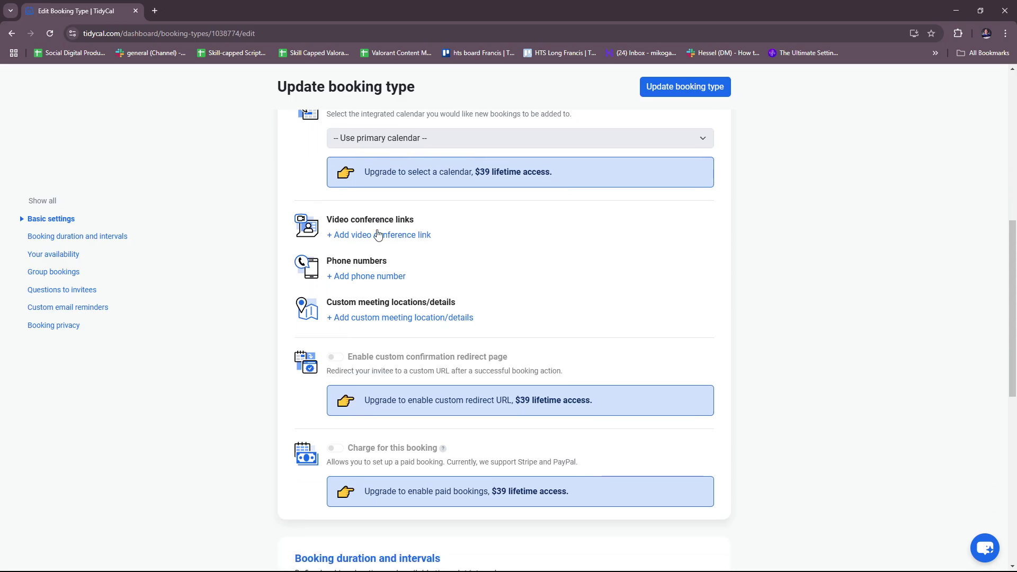
{"action": "scroll", "coordinate": [435, 235], "scroll_direction": "down", "scroll_amount": 1}
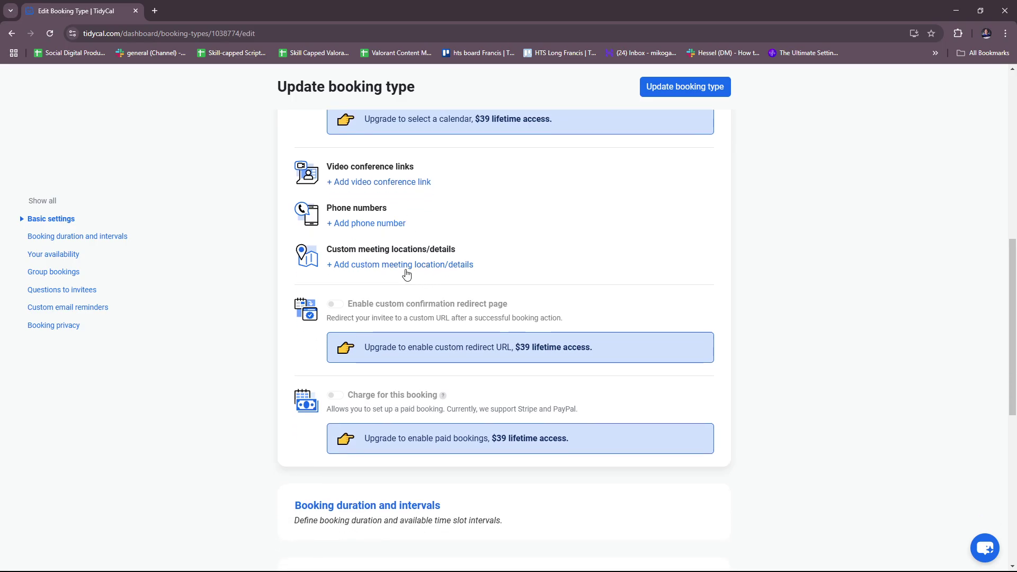
{"action": "scroll", "coordinate": [413, 291], "scroll_direction": "down", "scroll_amount": 1}
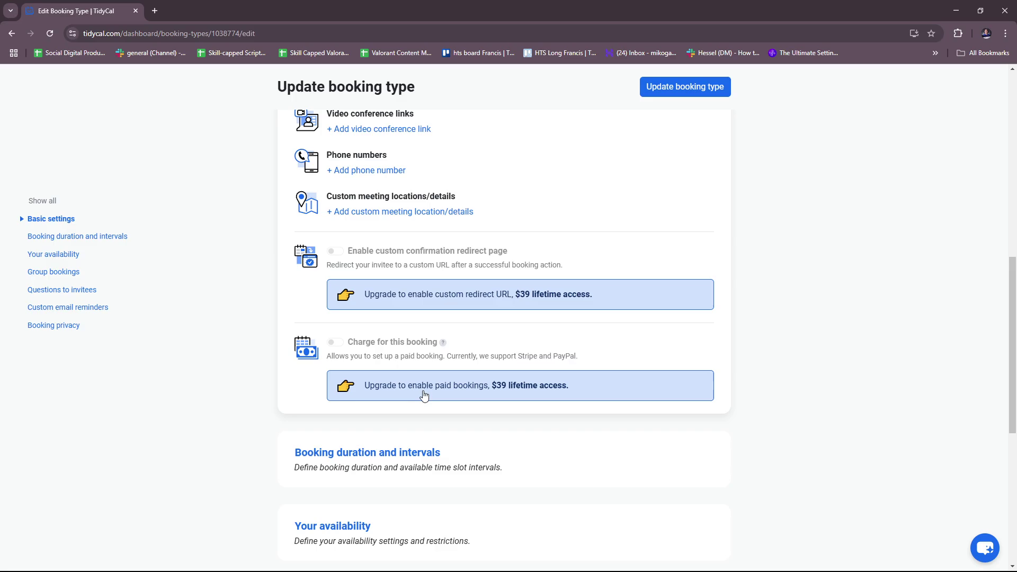
{"action": "scroll", "coordinate": [530, 387], "scroll_direction": "down", "scroll_amount": 7}
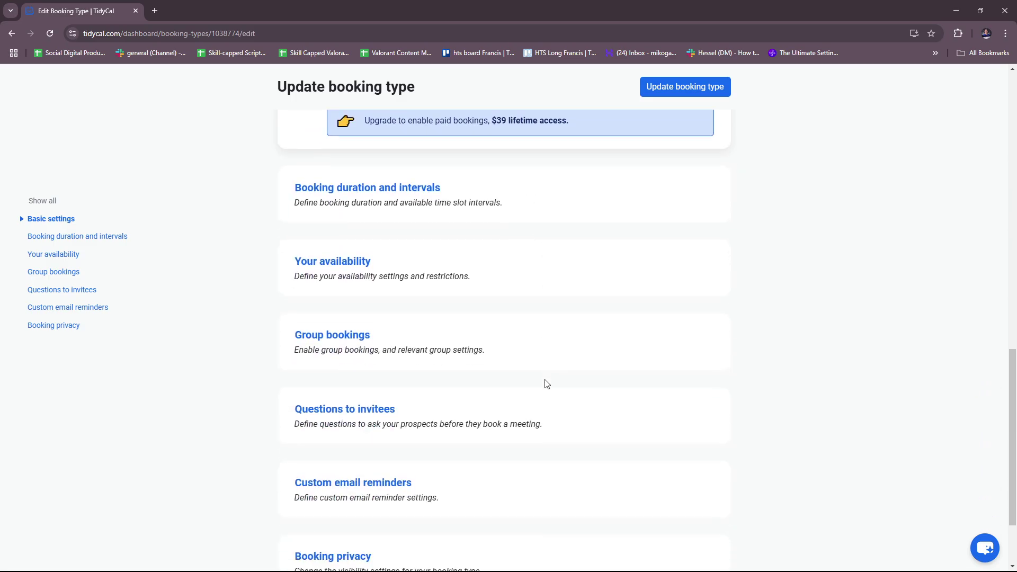
{"action": "scroll", "coordinate": [342, 237], "scroll_direction": "up", "scroll_amount": 4}
{"action": "scroll", "coordinate": [341, 243], "scroll_direction": "down", "scroll_amount": 1}
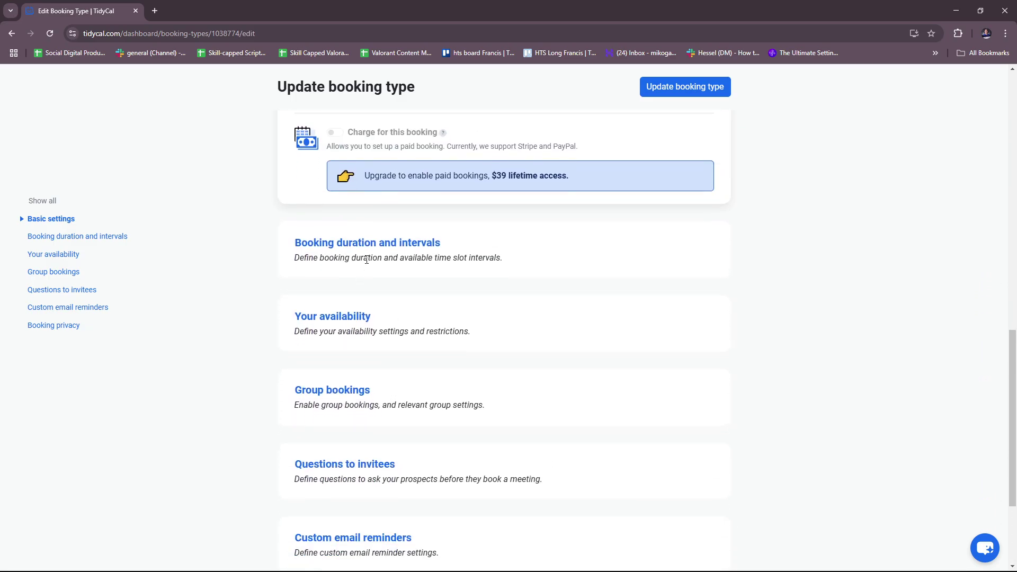
{"action": "scroll", "coordinate": [354, 231], "scroll_direction": "down", "scroll_amount": 1}
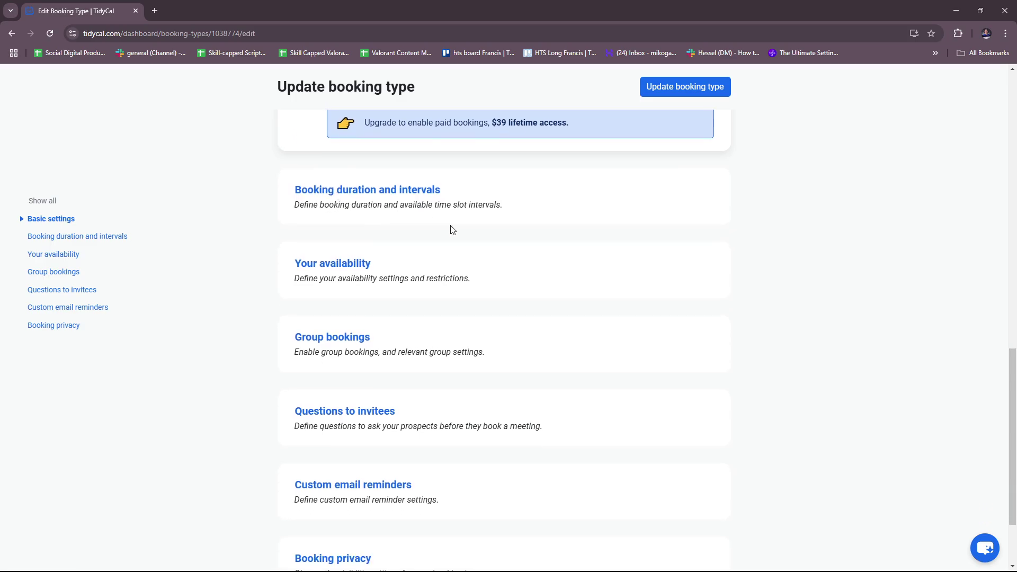
{"action": "scroll", "coordinate": [365, 268], "scroll_direction": "down", "scroll_amount": 2}
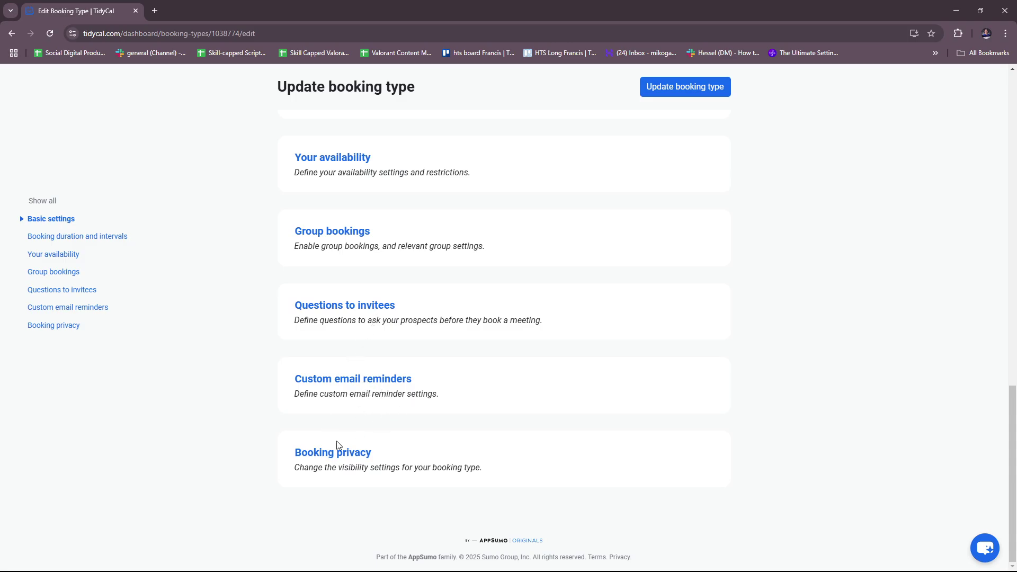
{"action": "scroll", "coordinate": [559, 413], "scroll_direction": "up", "scroll_amount": 20}
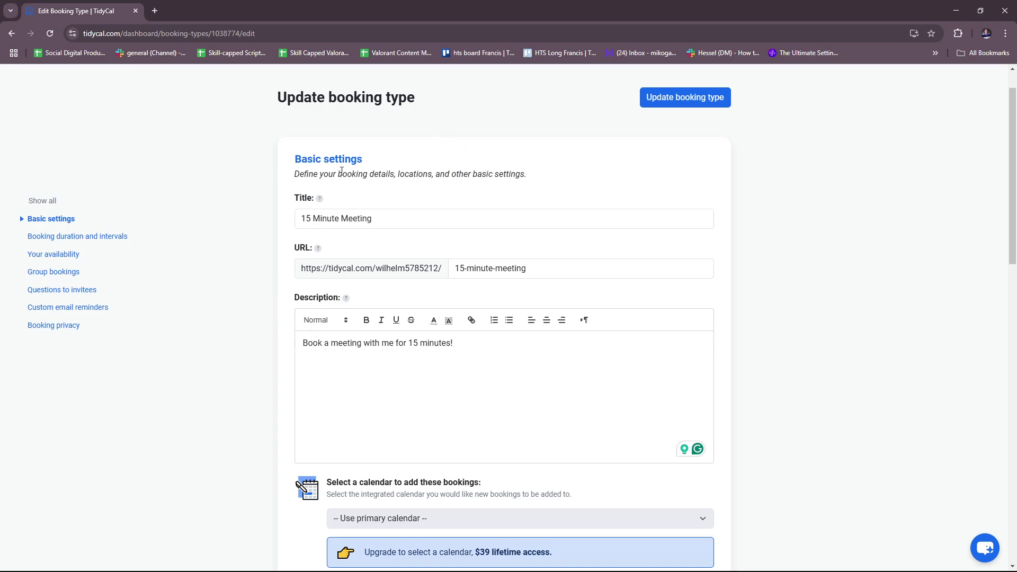
Save the 15 Minute Meeting, try text-message and email-signature sharing, then close the dialog
{"action": "left_click", "coordinate": [723, 103]}
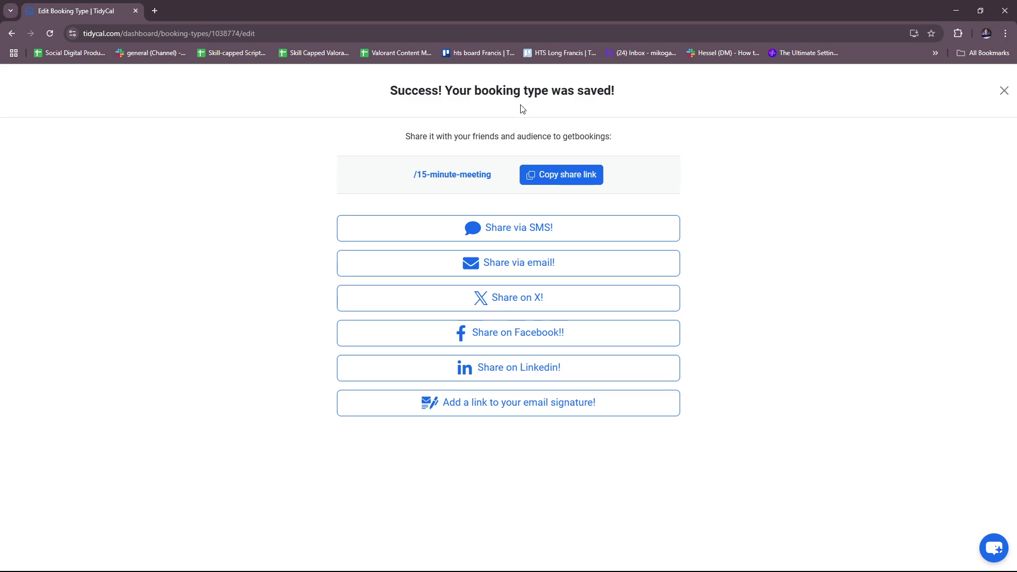
{"action": "left_click", "coordinate": [544, 231]}
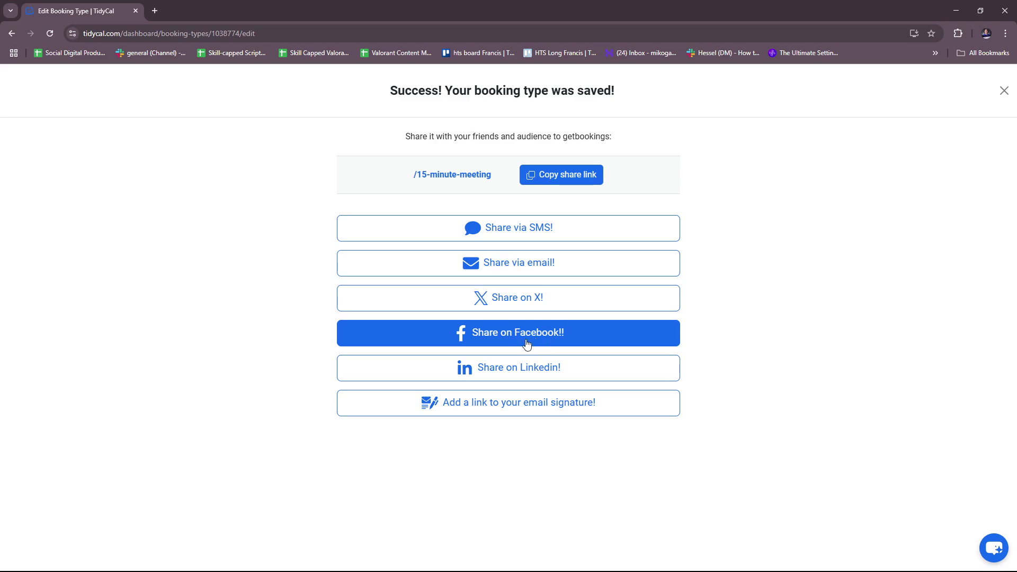
{"action": "left_click", "coordinate": [517, 412]}
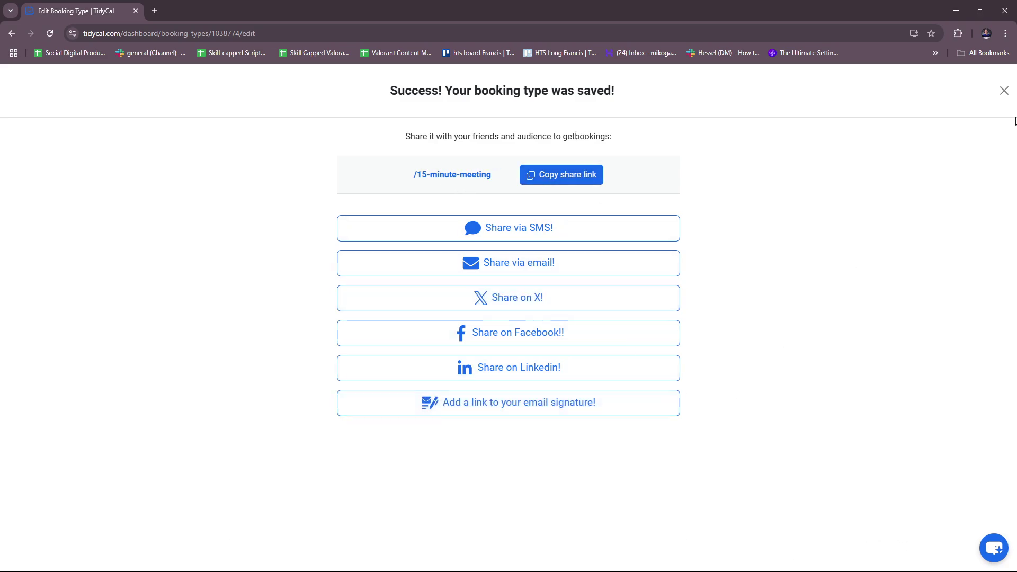
{"action": "left_click", "coordinate": [1003, 91]}
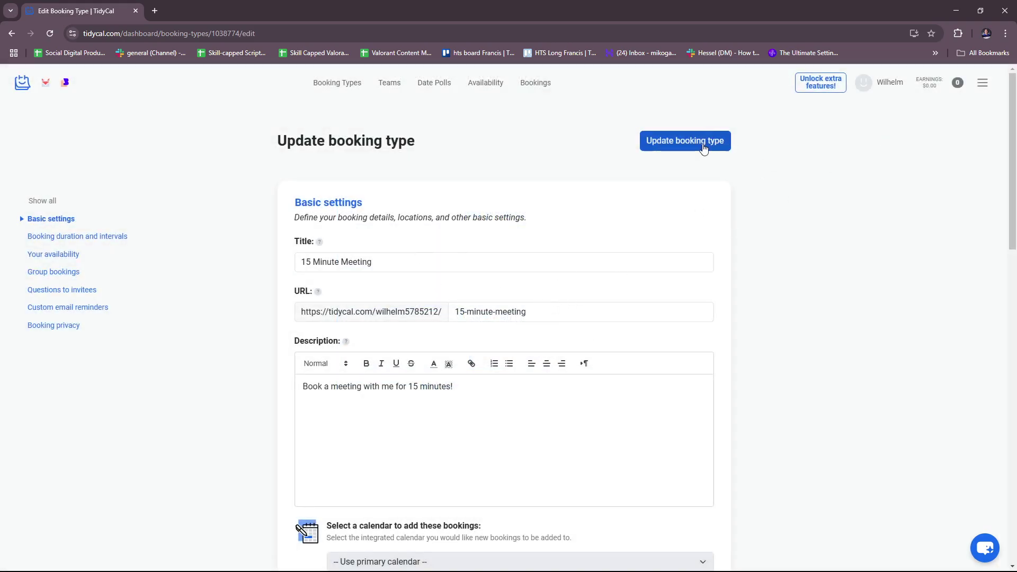
{"action": "left_click", "coordinate": [21, 86]}
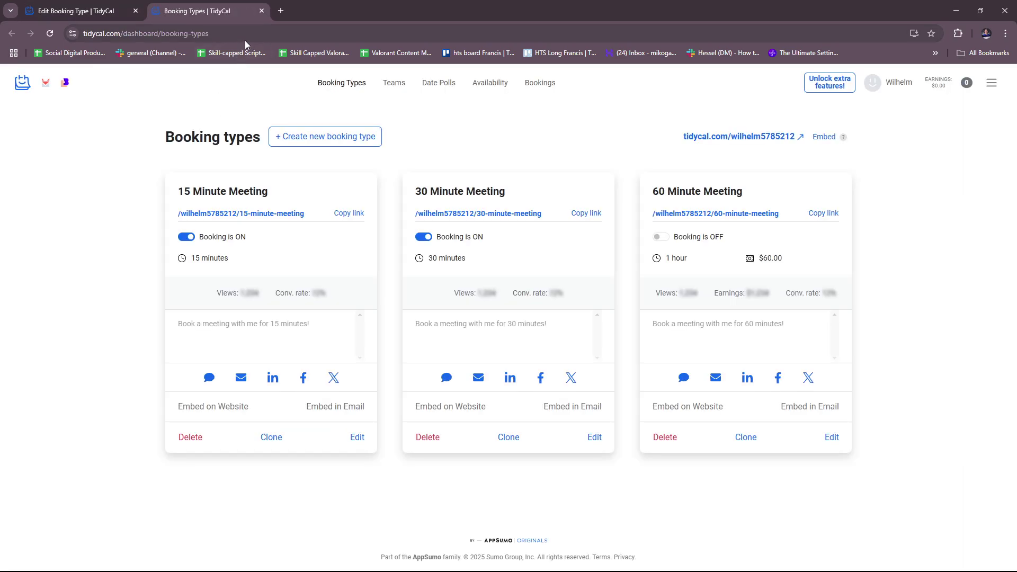
{"action": "left_click", "coordinate": [141, 11]}
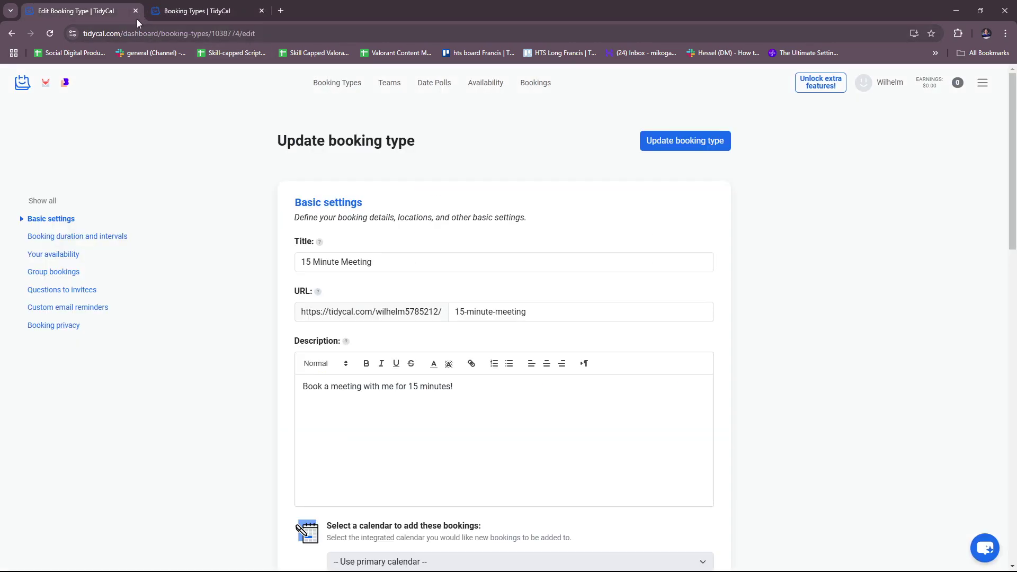
{"action": "left_click", "coordinate": [135, 11]}
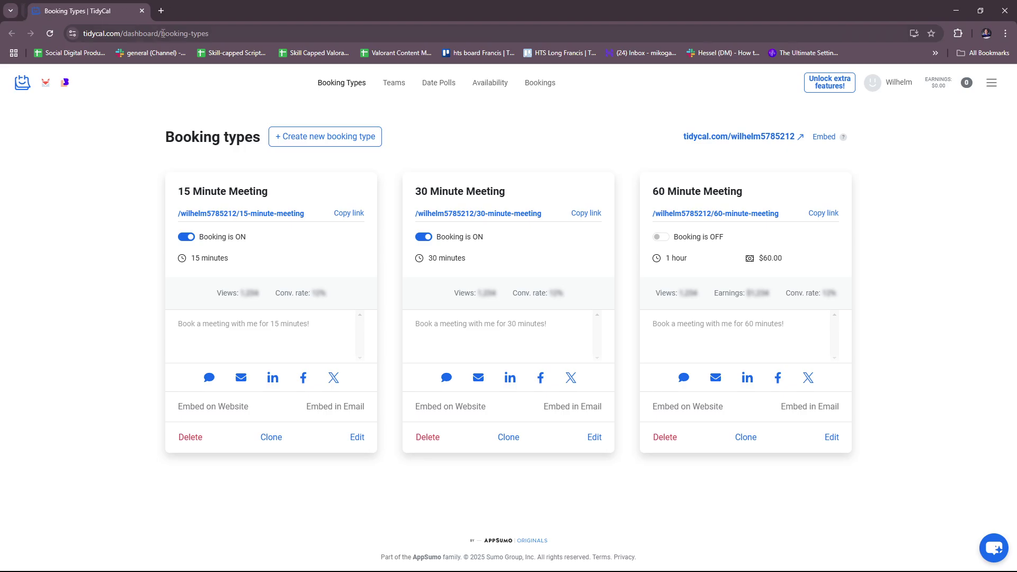
{"action": "left_click", "coordinate": [343, 141]}
{"action": "scroll", "coordinate": [487, 341], "scroll_direction": "down", "scroll_amount": 3}
{"action": "scroll", "coordinate": [454, 304], "scroll_direction": "up", "scroll_amount": 3}
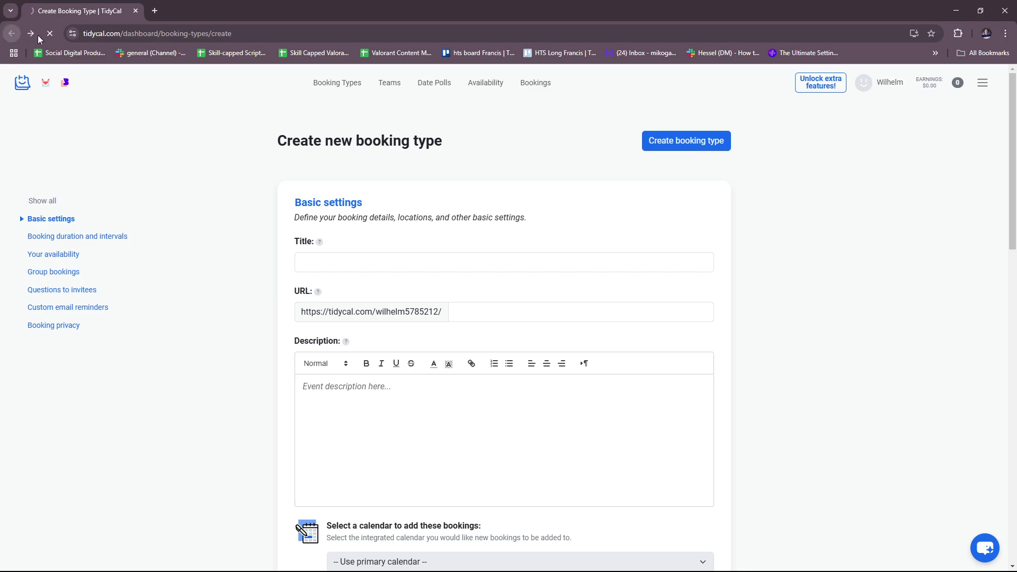
{"action": "left_click", "coordinate": [11, 33]}
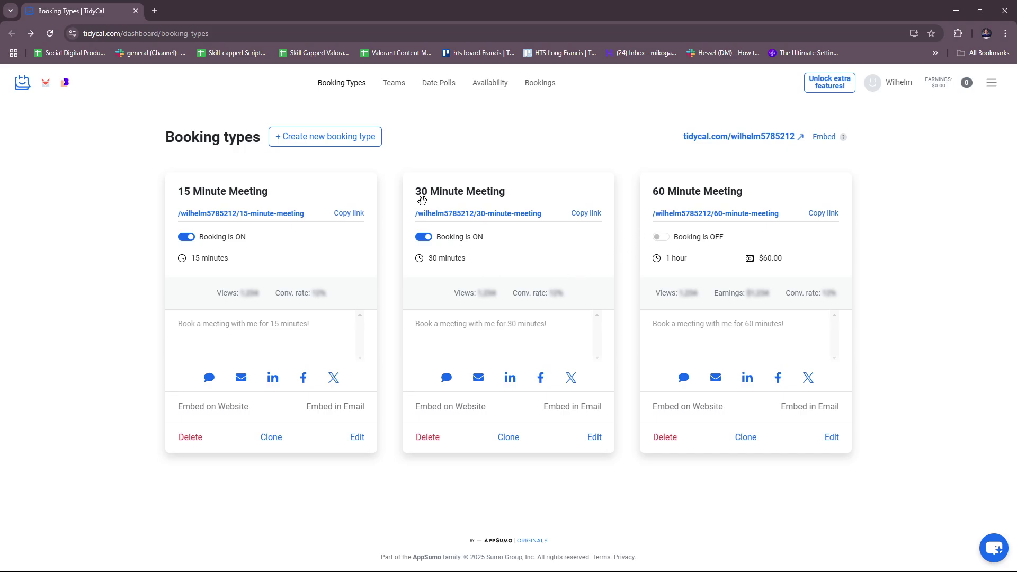
{"action": "left_click", "coordinate": [422, 240]}
{"action": "left_click", "coordinate": [424, 241]}
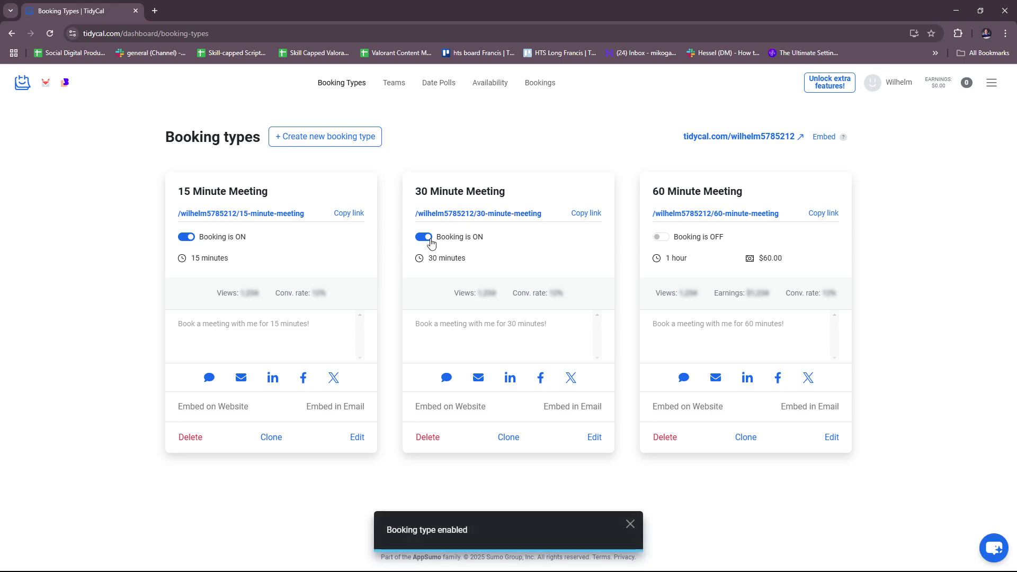
{"action": "left_click", "coordinate": [427, 241]}
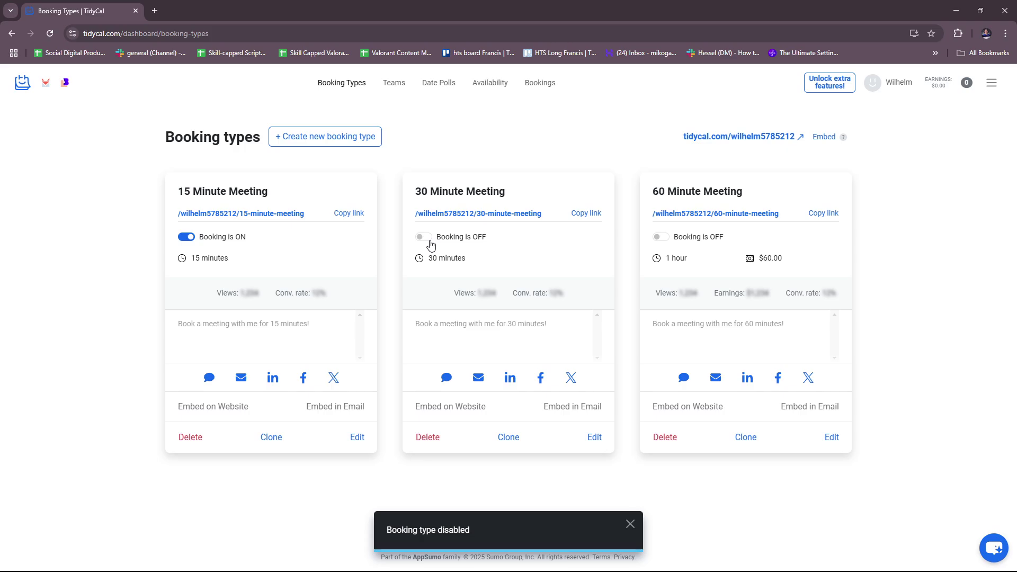
{"action": "left_click", "coordinate": [430, 243]}
Go to Teams, choose + Create team, and compare the Free, Tier 1 and Tier 2 plans
{"action": "left_click", "coordinate": [405, 84]}
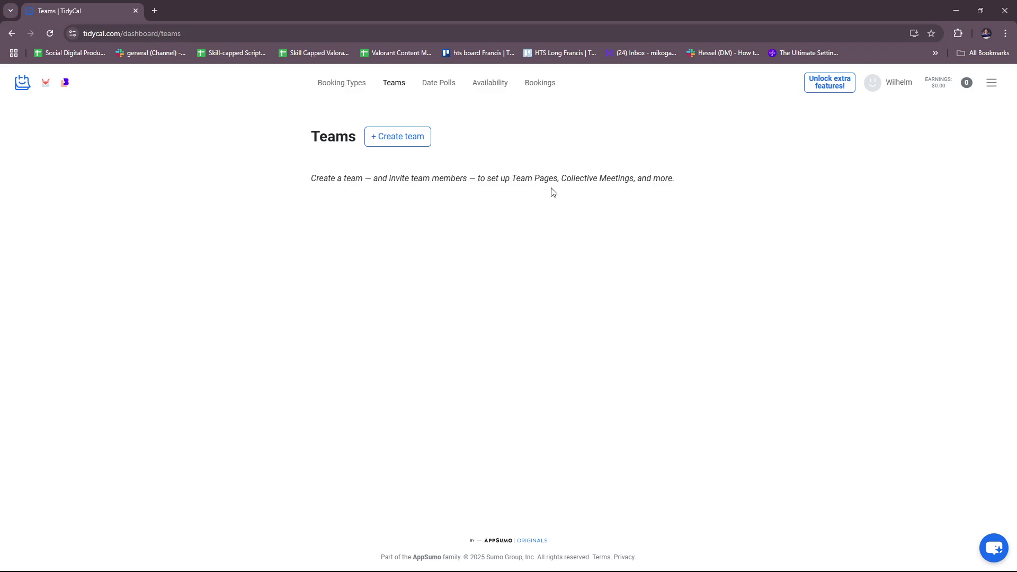
{"action": "left_click", "coordinate": [401, 143]}
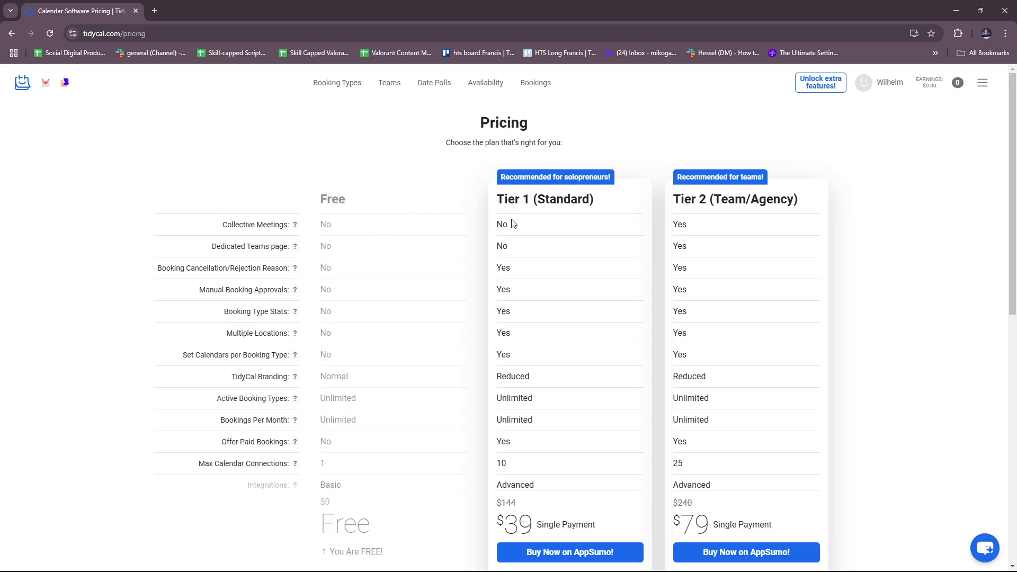
{"action": "scroll", "coordinate": [662, 265], "scroll_direction": "down", "scroll_amount": 2}
{"action": "scroll", "coordinate": [693, 269], "scroll_direction": "up", "scroll_amount": 2}
{"action": "scroll", "coordinate": [567, 190], "scroll_direction": "down", "scroll_amount": 5}
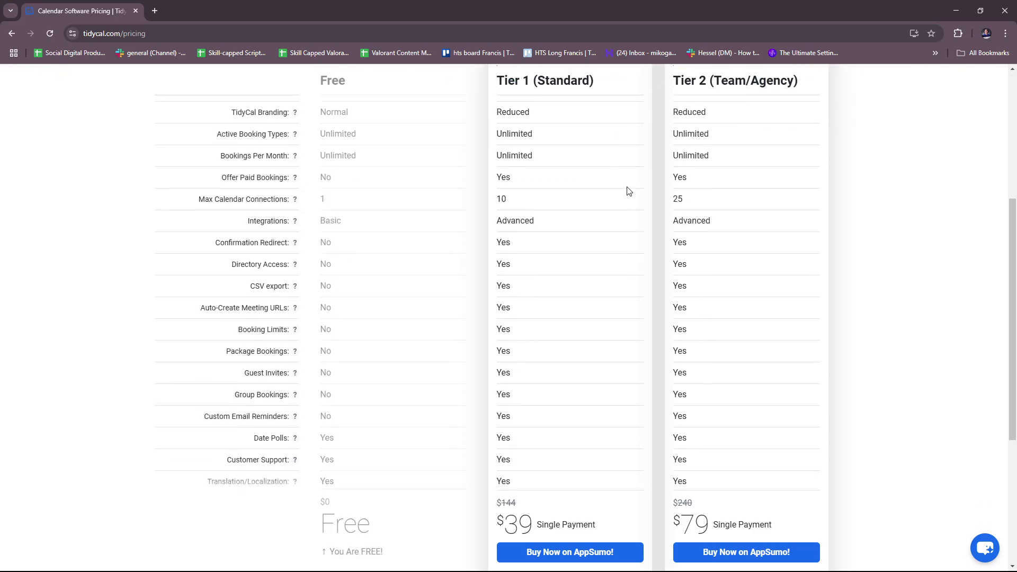
{"action": "scroll", "coordinate": [627, 190], "scroll_direction": "up", "scroll_amount": 5}
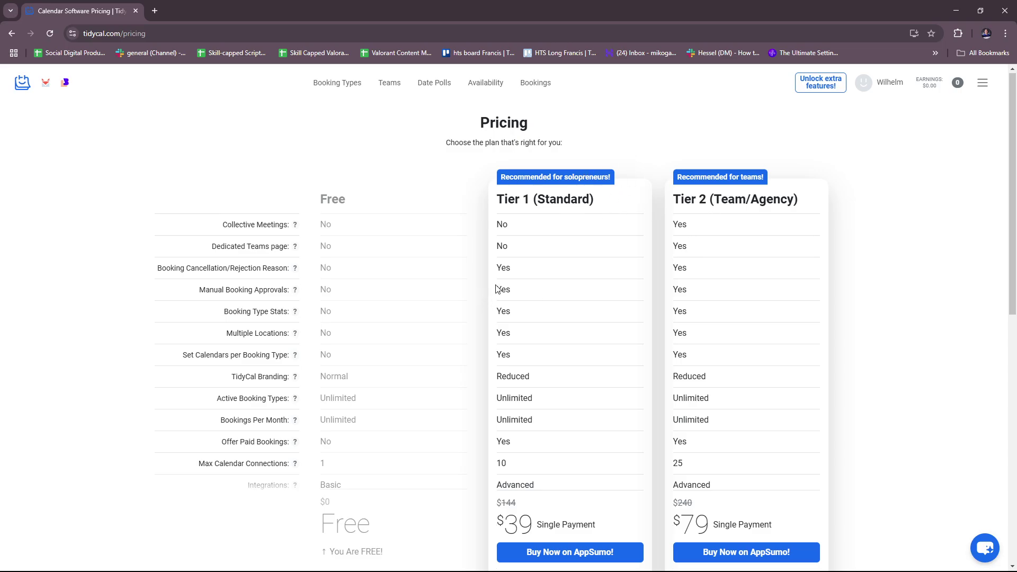
{"action": "scroll", "coordinate": [340, 262], "scroll_direction": "down", "scroll_amount": 2}
{"action": "mouse_move", "coordinate": [297, 122]}
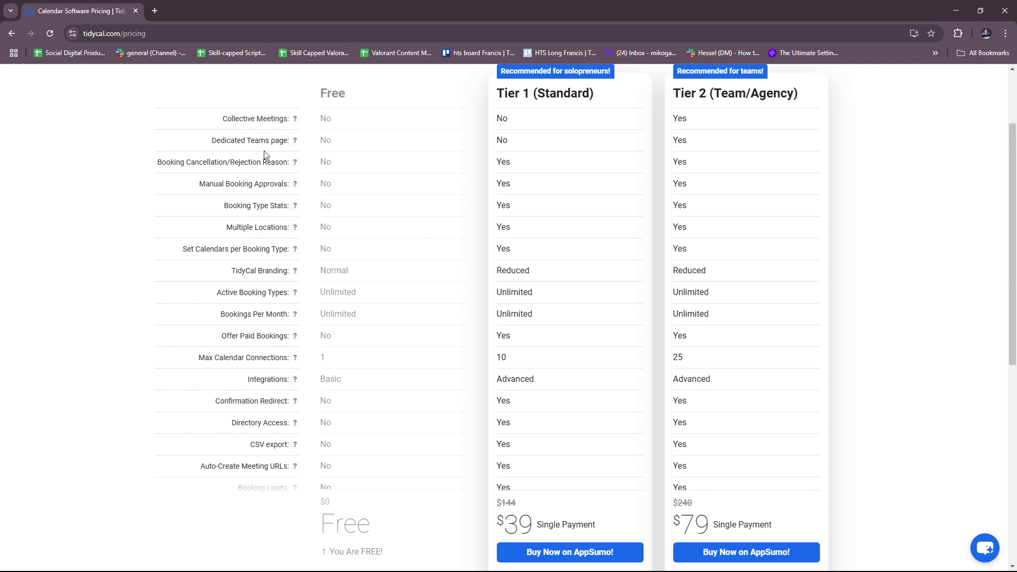
{"action": "scroll", "coordinate": [268, 269], "scroll_direction": "down", "scroll_amount": 10}
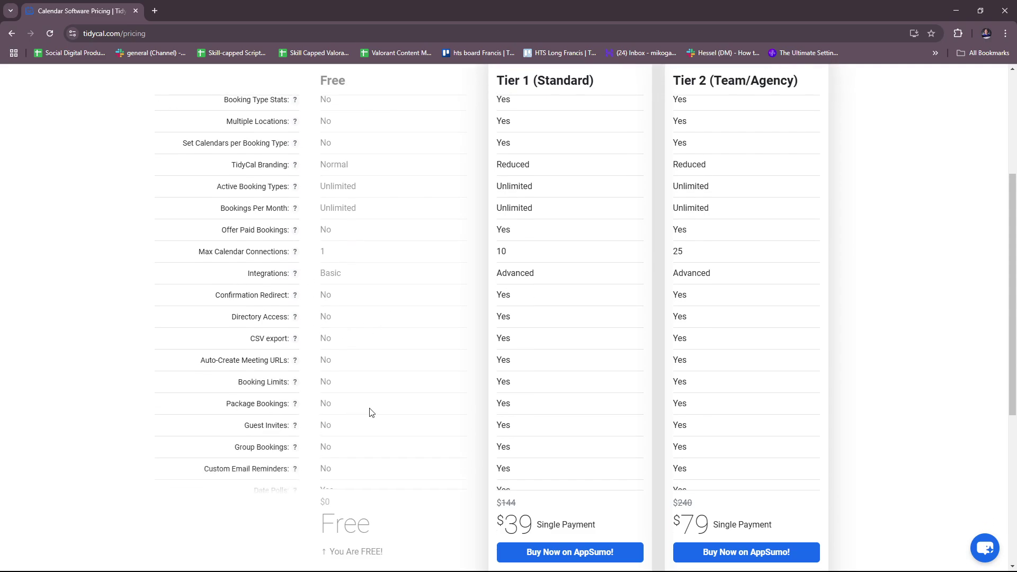
{"action": "scroll", "coordinate": [407, 404], "scroll_direction": "up", "scroll_amount": 10}
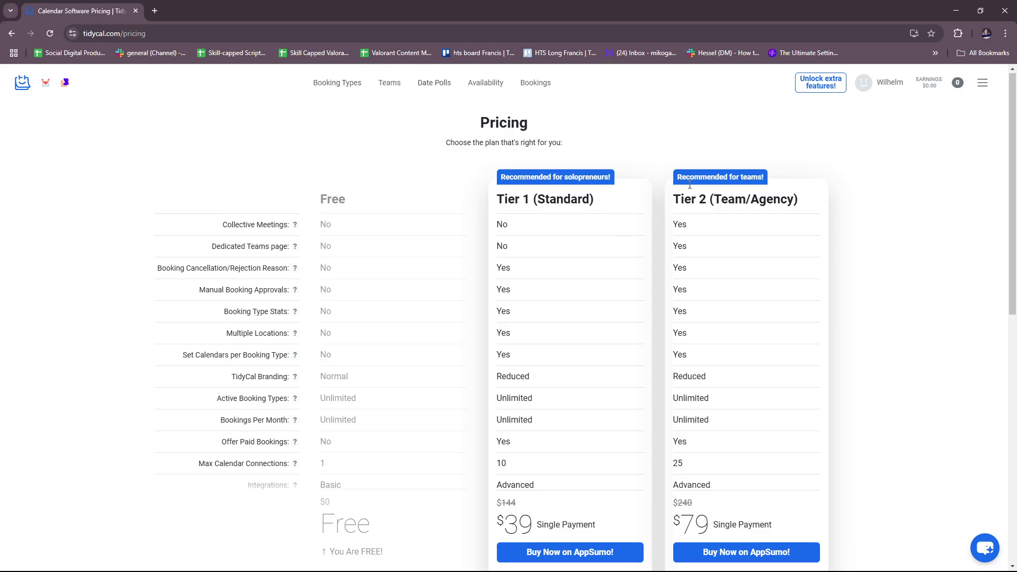
{"action": "scroll", "coordinate": [681, 299], "scroll_direction": "down", "scroll_amount": 2}
{"action": "scroll", "coordinate": [662, 339], "scroll_direction": "up", "scroll_amount": 2}
Browse the Create new date poll form, add a date option, then return to the polls list
{"action": "left_click", "coordinate": [437, 84]}
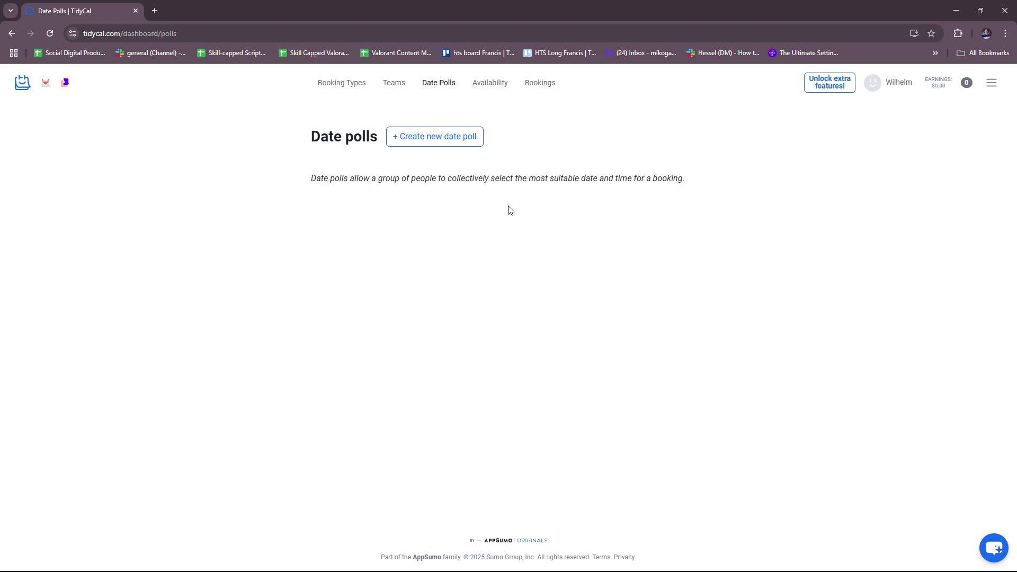
{"action": "left_click", "coordinate": [454, 136]}
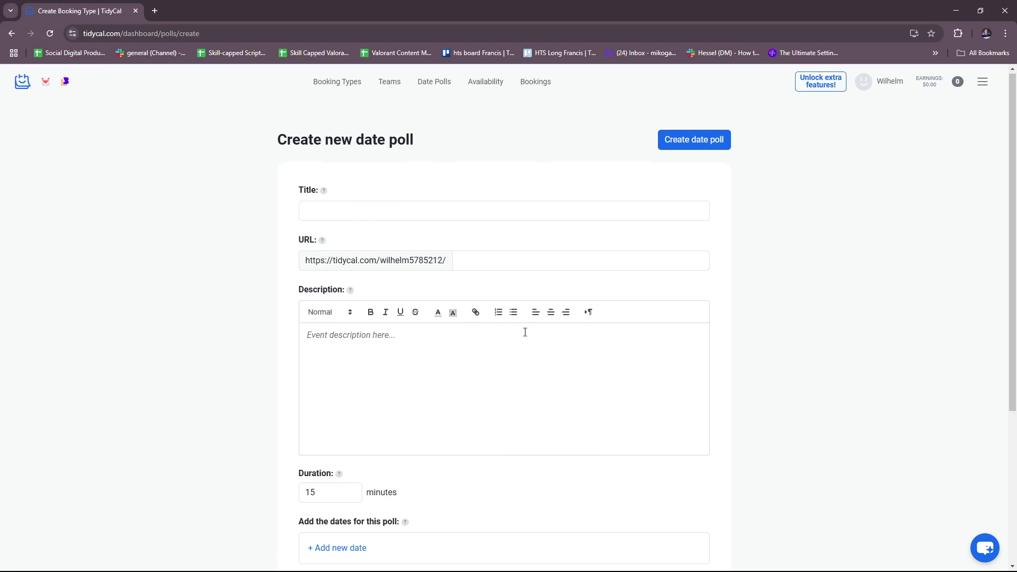
{"action": "scroll", "coordinate": [524, 331], "scroll_direction": "down", "scroll_amount": 2}
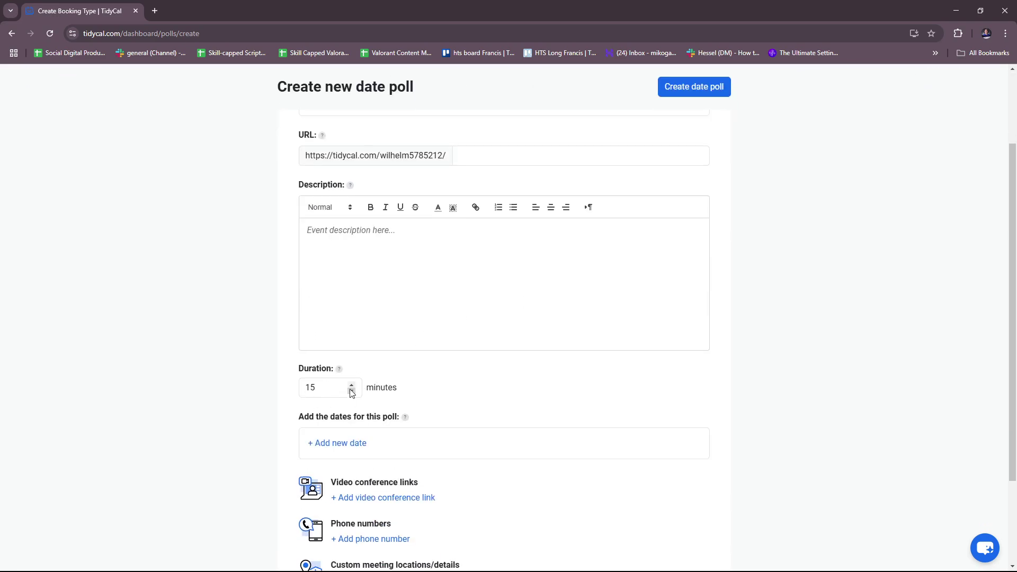
{"action": "scroll", "coordinate": [387, 379], "scroll_direction": "down", "scroll_amount": 3}
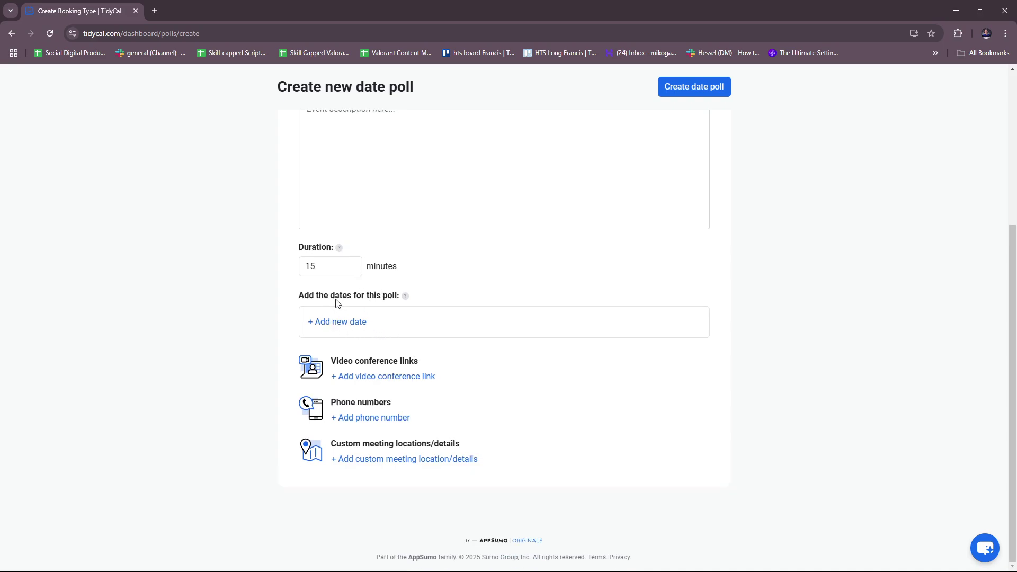
{"action": "left_click", "coordinate": [335, 324]}
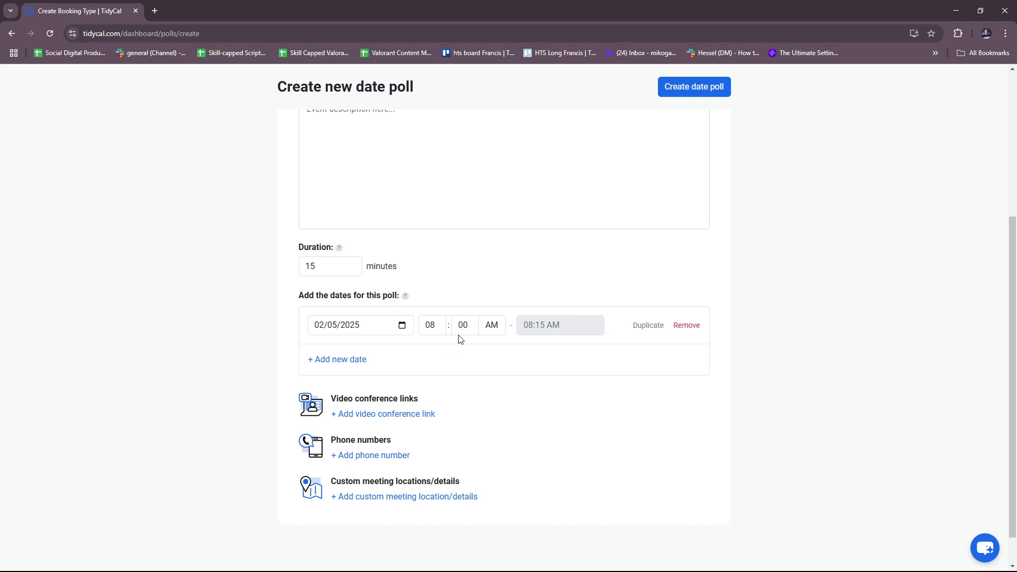
{"action": "scroll", "coordinate": [460, 338], "scroll_direction": "down", "scroll_amount": 1}
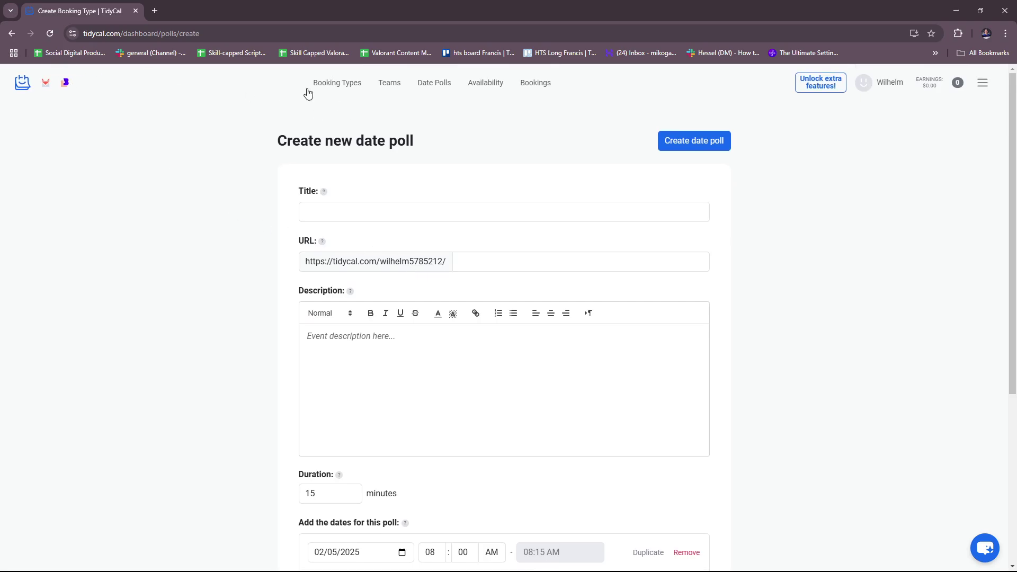
{"action": "left_click", "coordinate": [13, 36]}
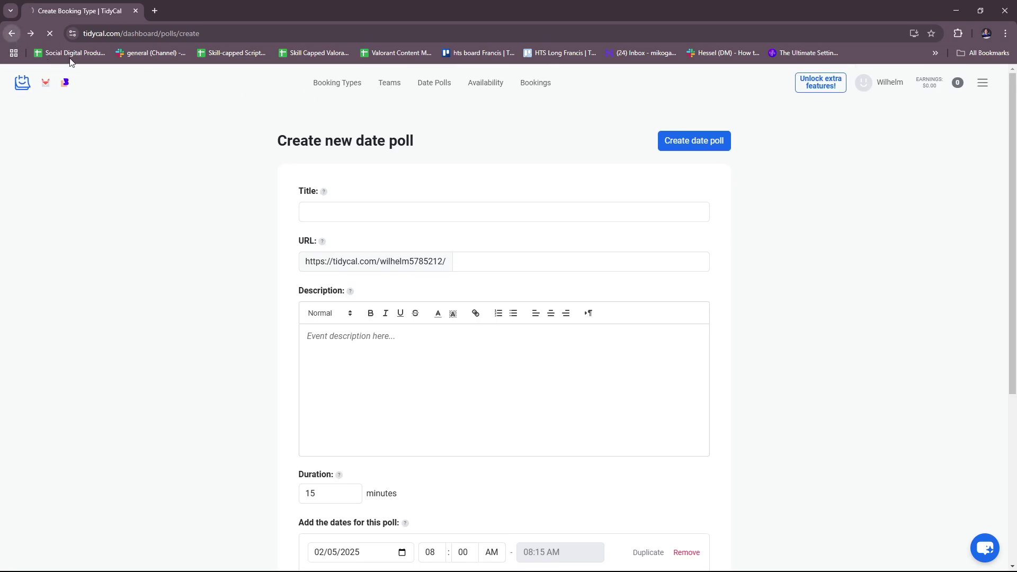
Open the Global availability settings and look through them
{"action": "left_click", "coordinate": [485, 82]}
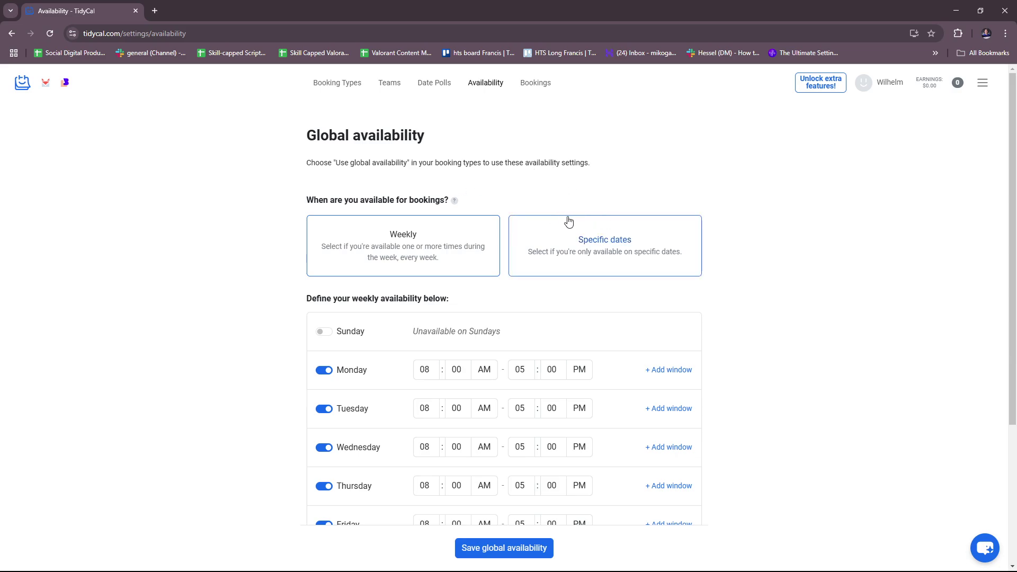
{"action": "scroll", "coordinate": [424, 220], "scroll_direction": "down", "scroll_amount": 1}
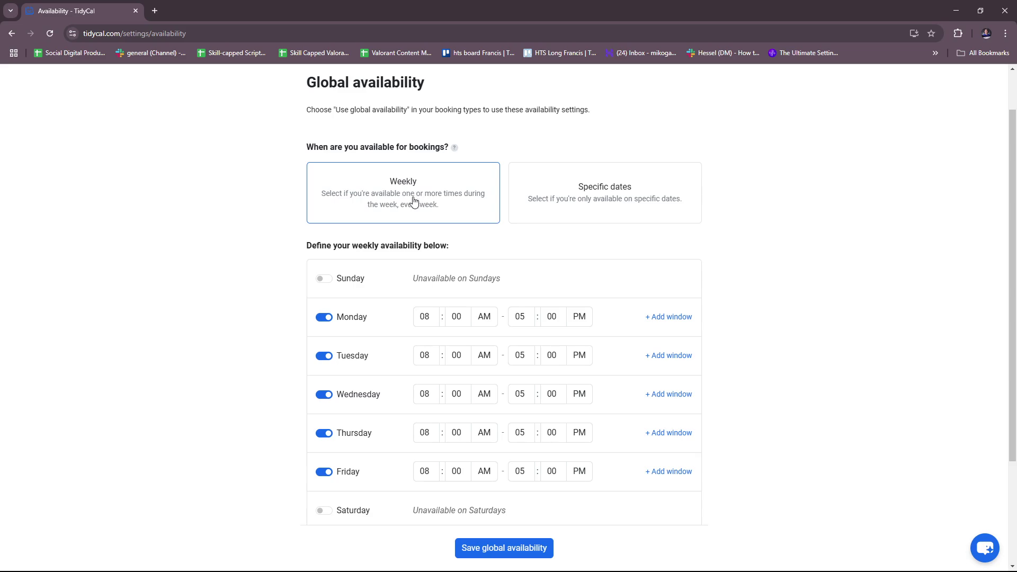
{"action": "scroll", "coordinate": [488, 215], "scroll_direction": "down", "scroll_amount": 1}
{"action": "scroll", "coordinate": [488, 214], "scroll_direction": "down", "scroll_amount": 2}
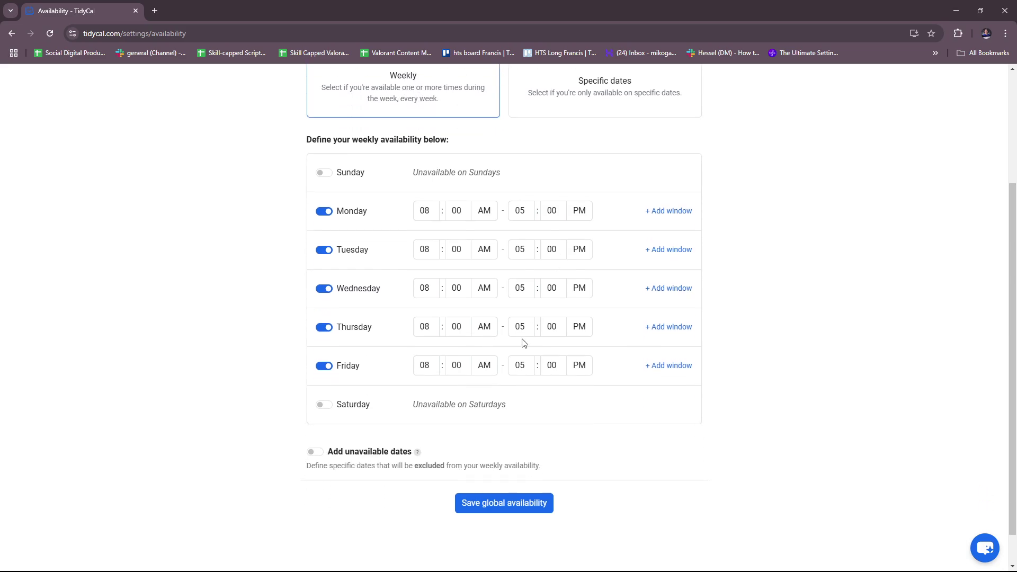
{"action": "scroll", "coordinate": [547, 265], "scroll_direction": "up", "scroll_amount": 1}
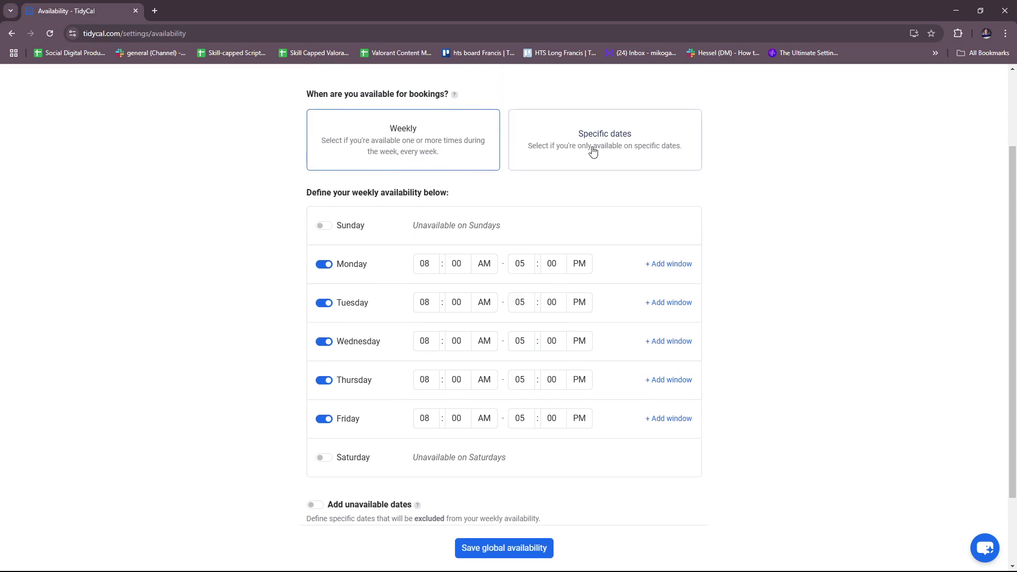
Toggle between Specific dates and Weekly availability, leaving Weekly, then open Bookings
{"action": "left_click", "coordinate": [593, 152]}
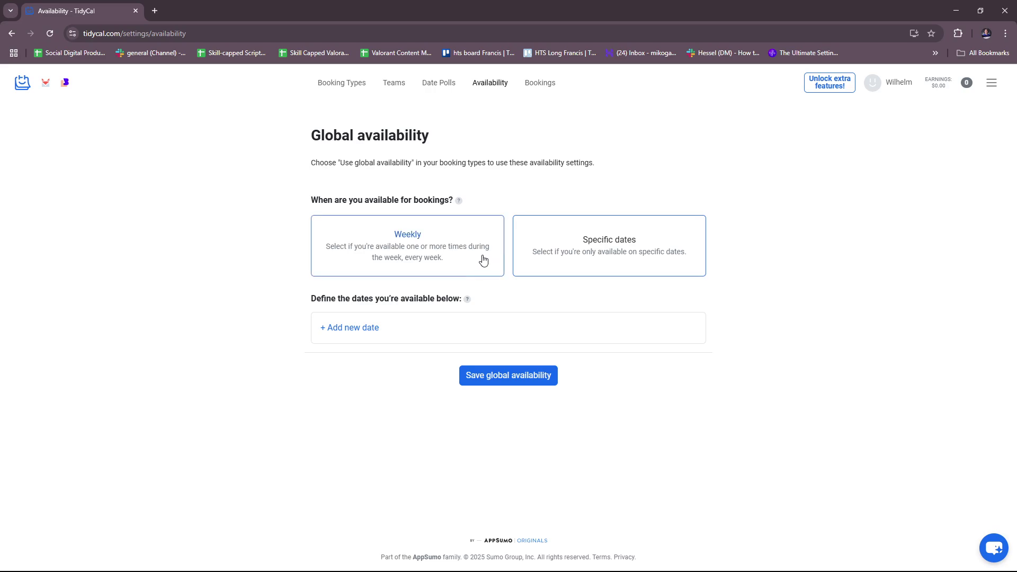
{"action": "left_click", "coordinate": [459, 256]}
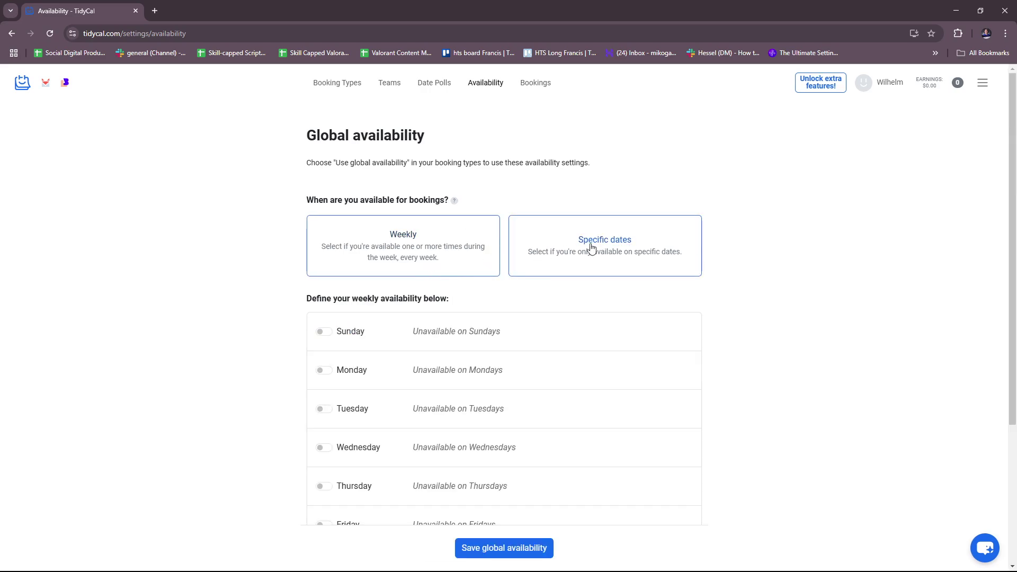
{"action": "left_click", "coordinate": [582, 250]}
{"action": "left_click", "coordinate": [469, 257]}
{"action": "left_click", "coordinate": [531, 85]}
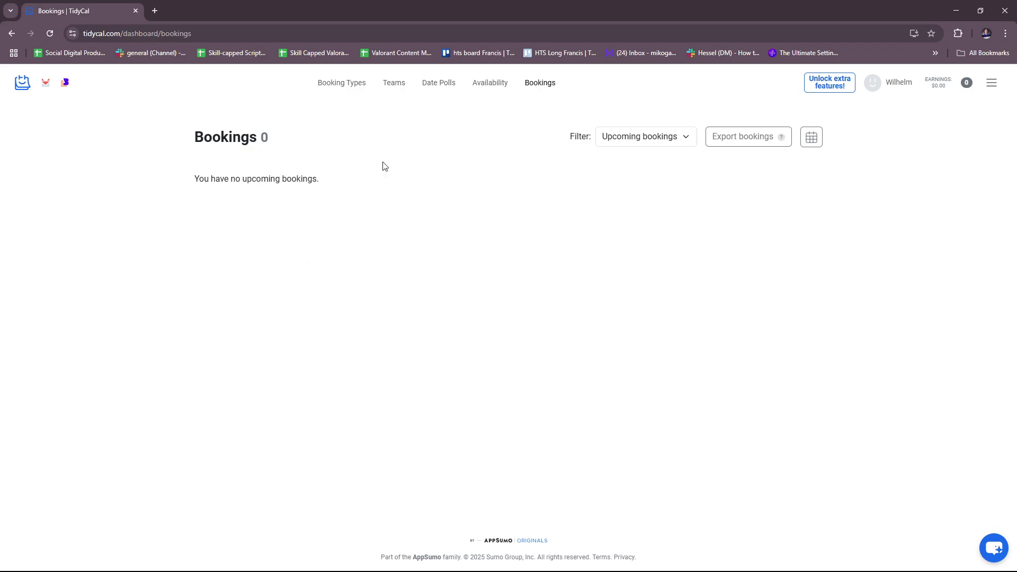
Go back to Booking types to see the 15, 30 and 60 Minute Meeting cards
{"action": "left_click", "coordinate": [342, 84]}
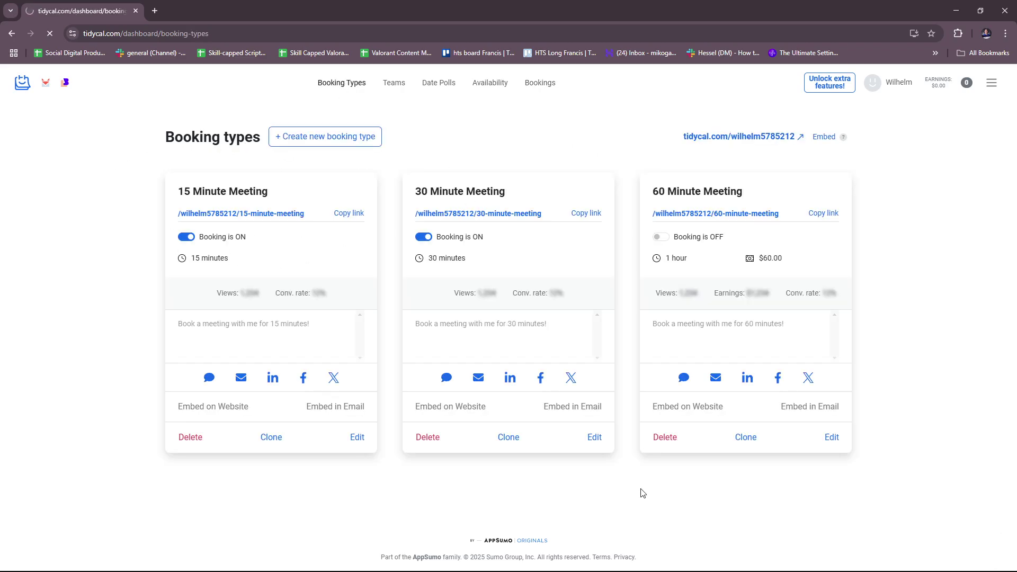